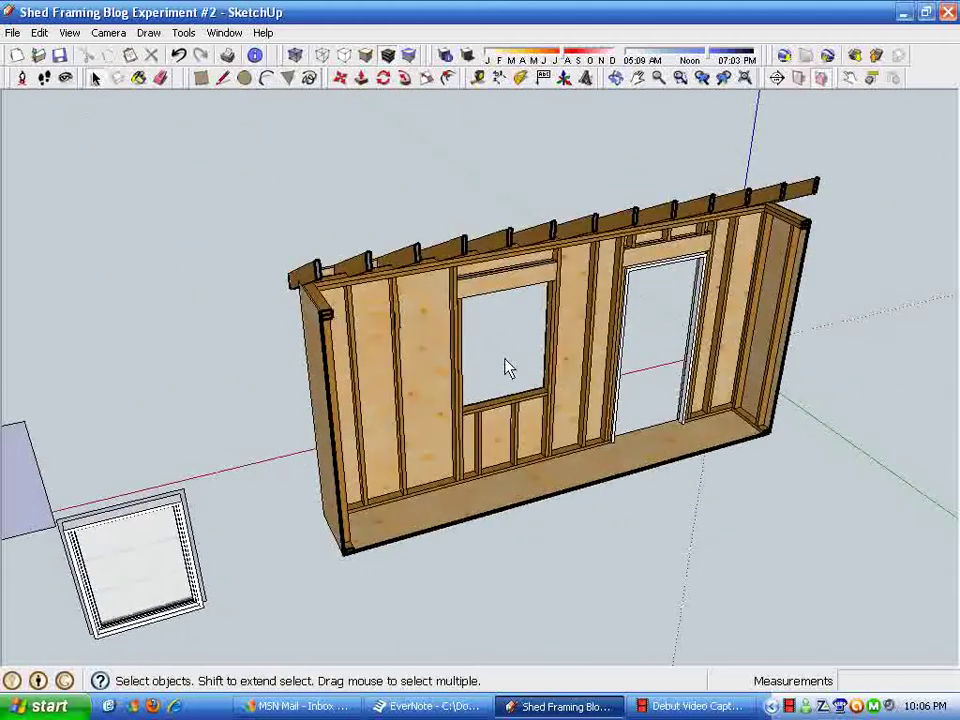
# Copy the first short stud above the door header to above the window header, aligned with the first short stud beneath the window.
pyautogui.scroll(4, 495, 345)
pyautogui.moveTo(526, 345); pyautogui.dragTo(435, 291, button='middle')
pyautogui.moveTo(519, 276); pyautogui.dragTo(408, 282, button='middle')
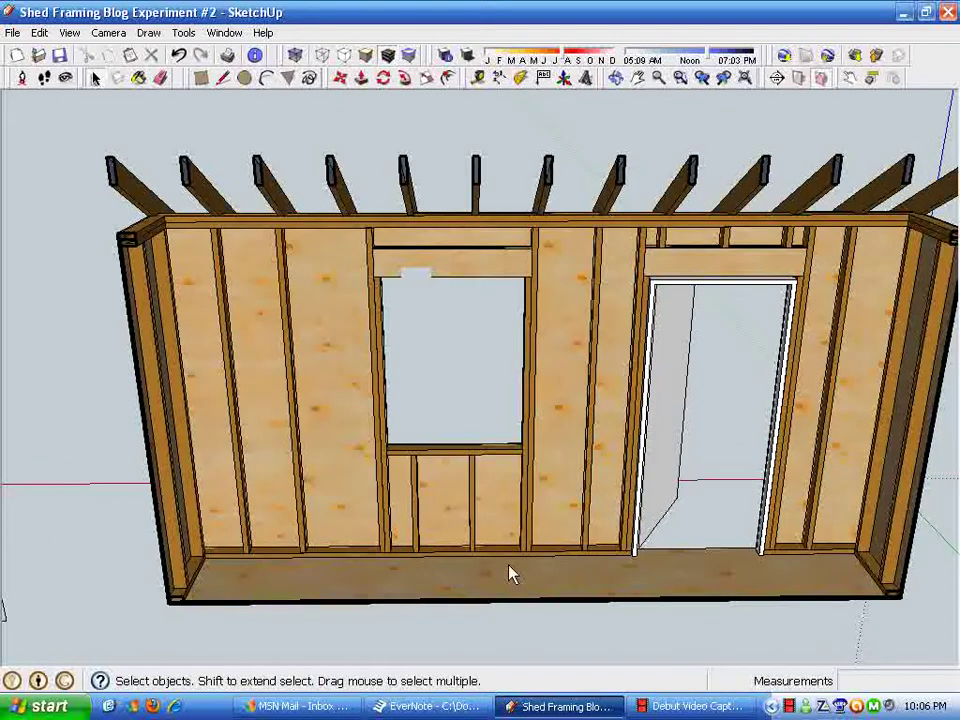
pyautogui.scroll(3, 398, 488)
pyautogui.scroll(-2, 404, 485)
pyautogui.moveTo(405, 484); pyautogui.dragTo(378, 432, button='middle')
pyautogui.click(666, 178)
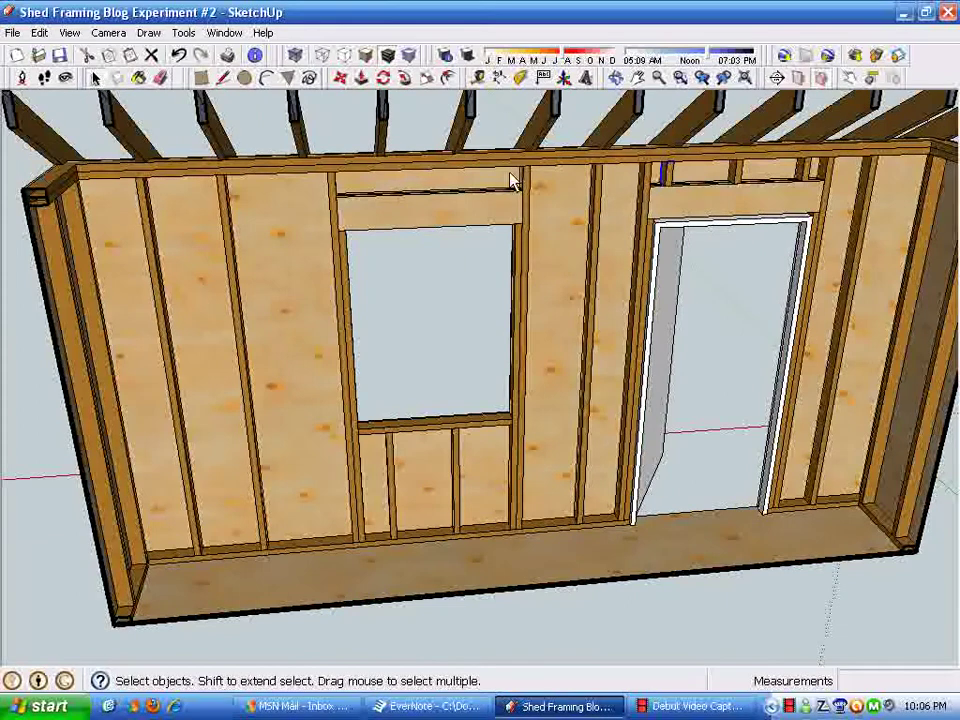
pyautogui.click(337, 83)
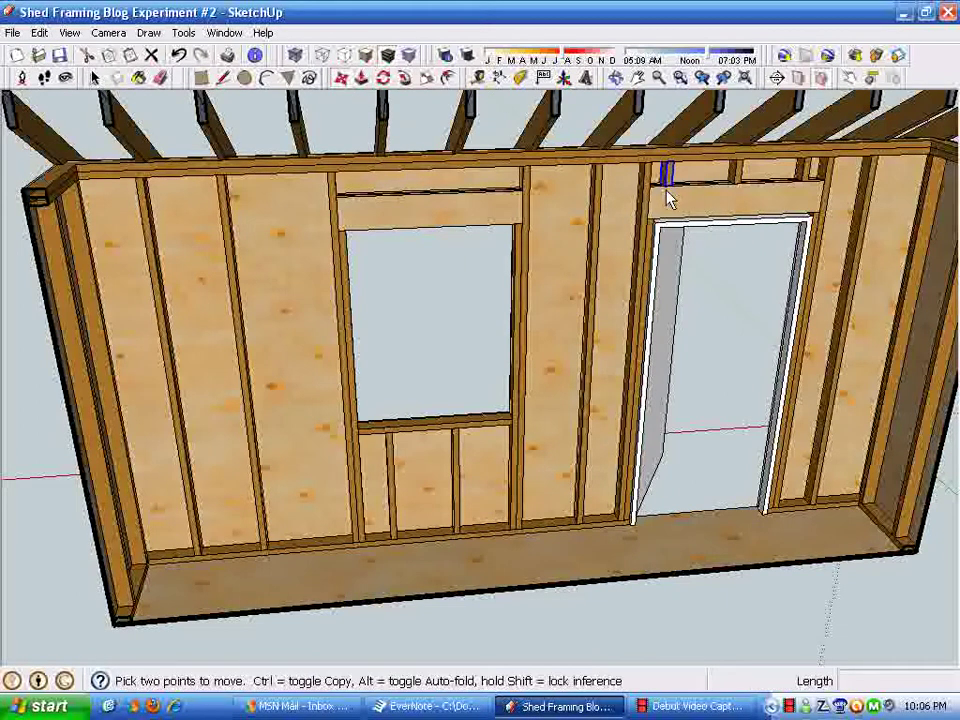
pyautogui.press('ctrl')
pyautogui.click(668, 196)
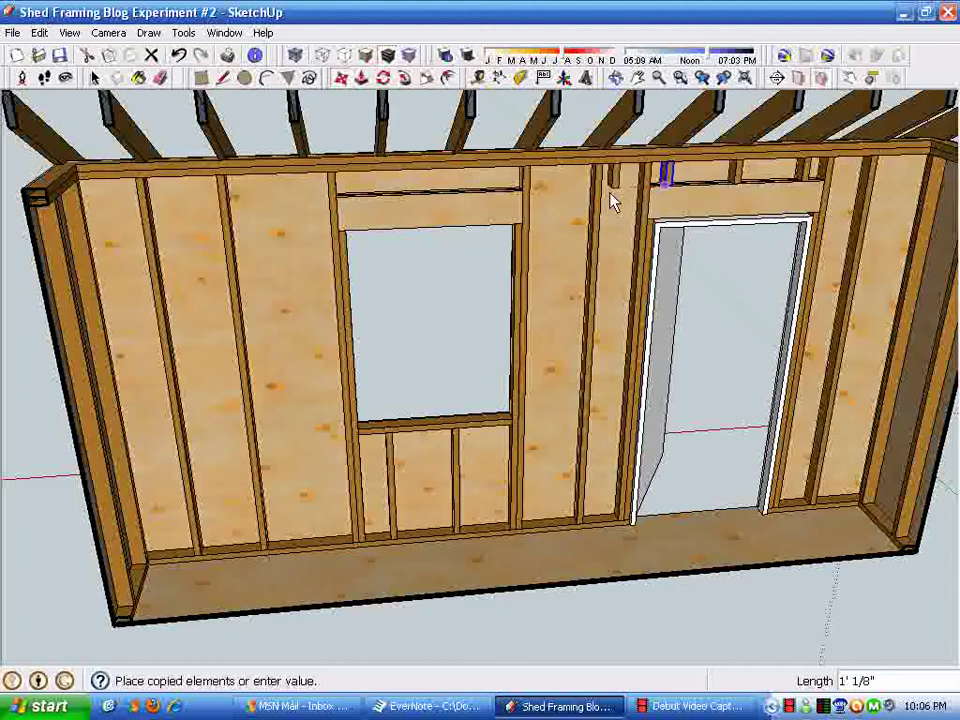
pyautogui.click(390, 446)
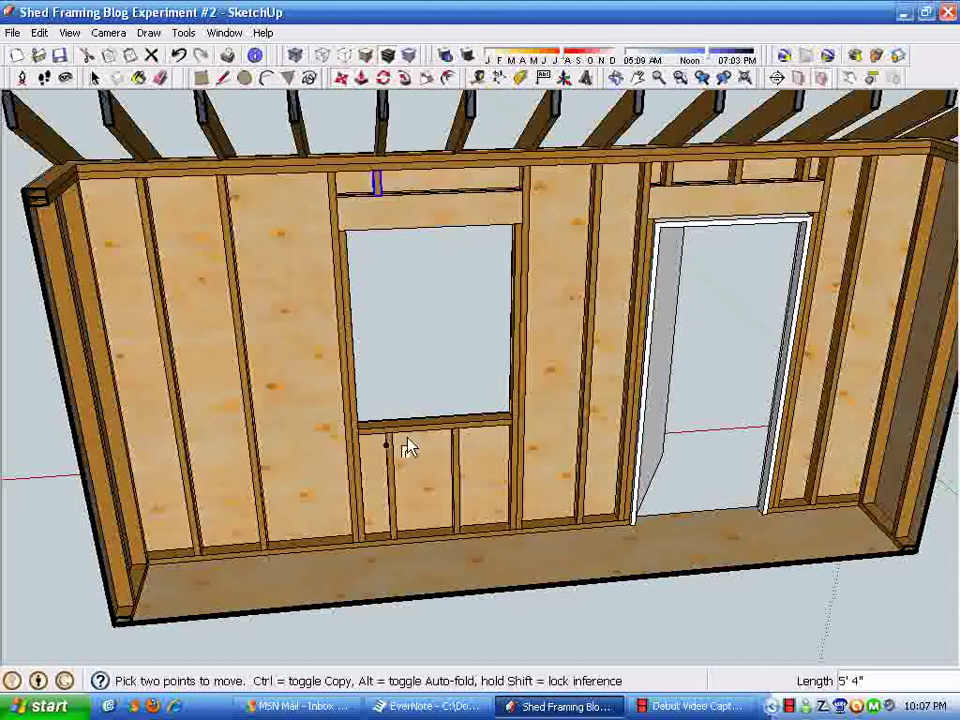
# Copy the short stud above the window header once more, 16" along the header toward the door.
pyautogui.click(381, 201)
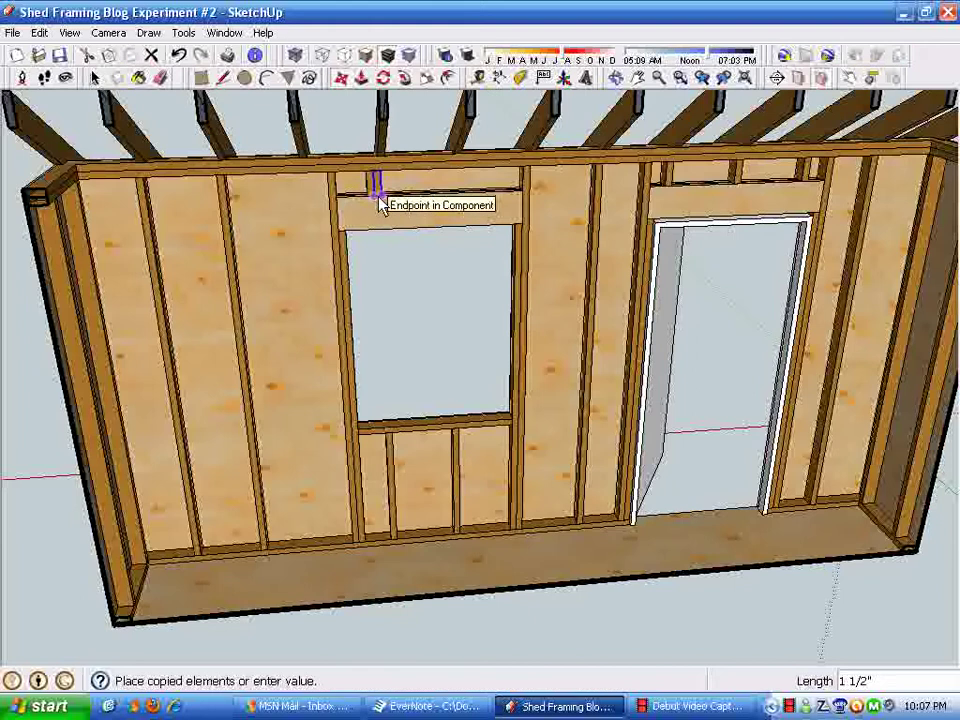
pyautogui.click(419, 200)
pyautogui.write('1')
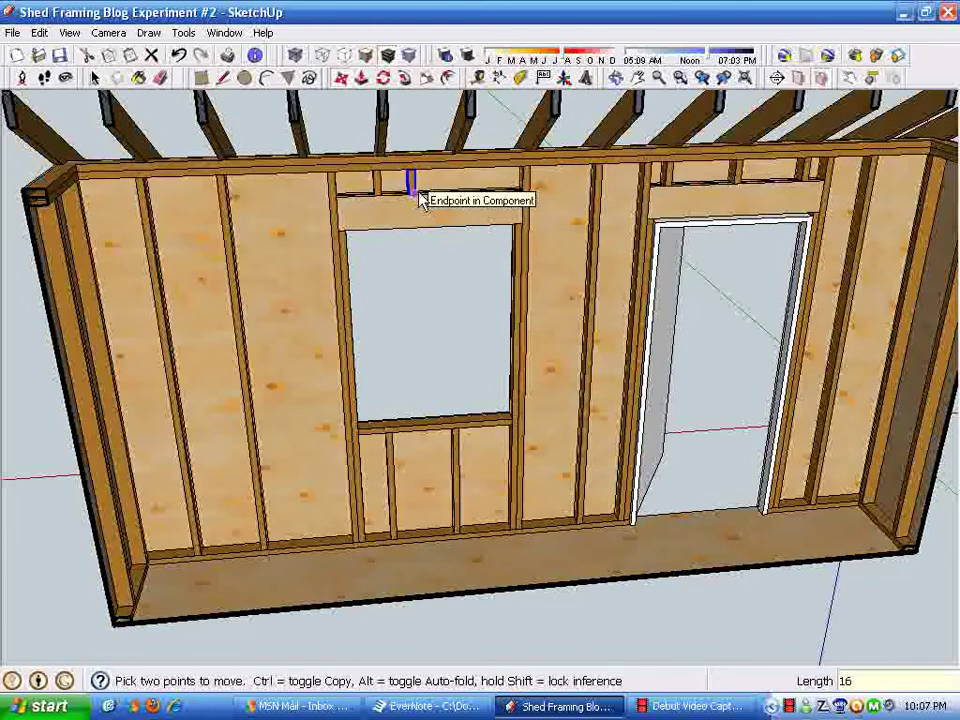
pyautogui.write('6')
pyautogui.press('Return')
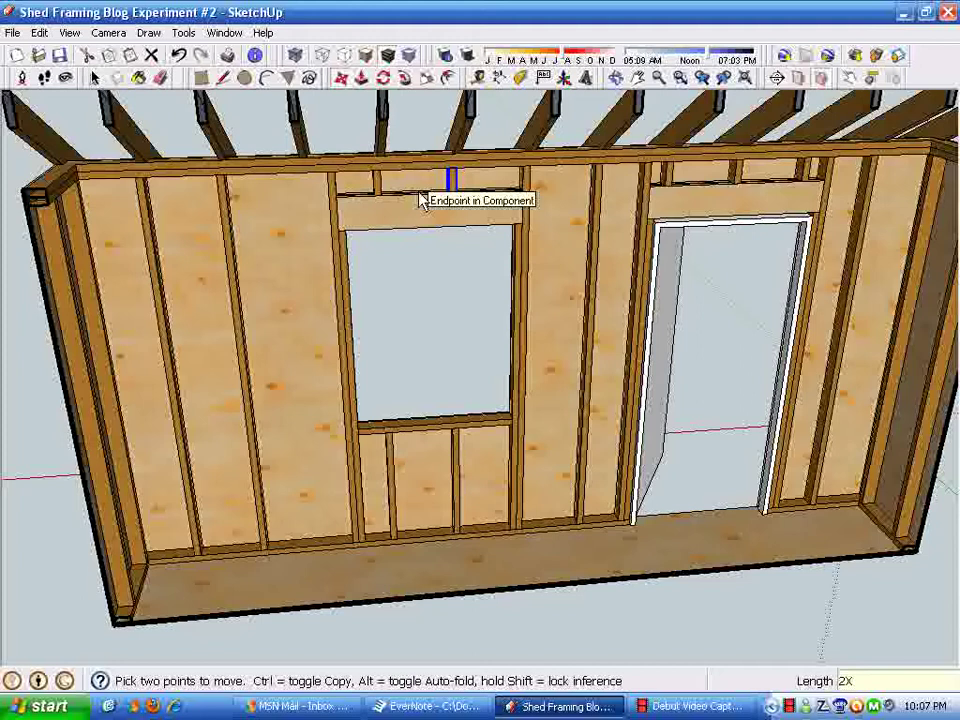
pyautogui.press('Return')
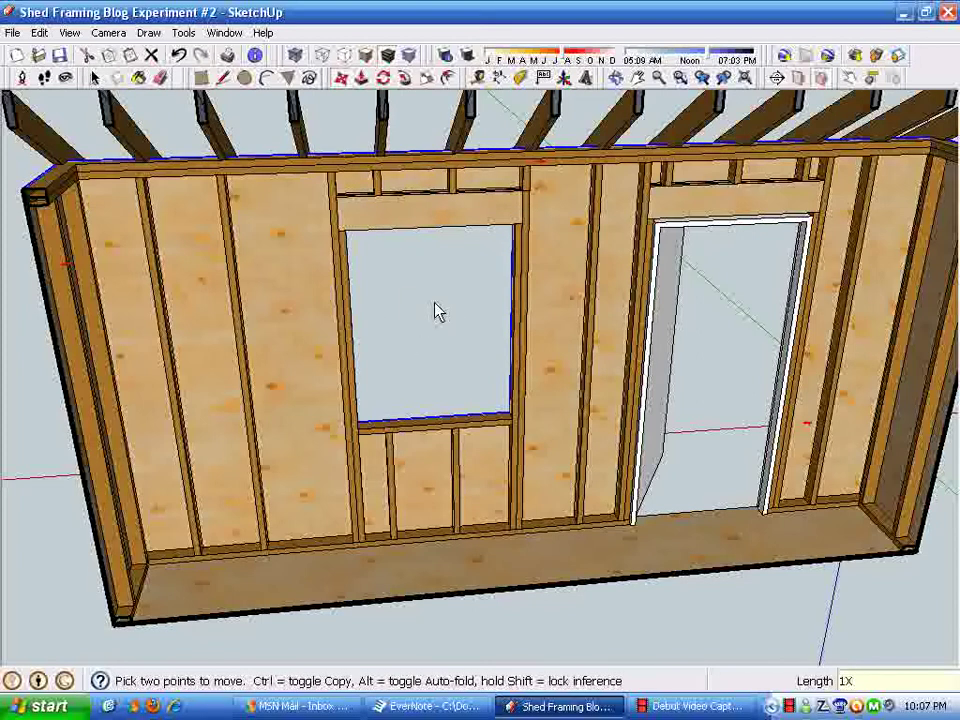
# Copy the nearest full-height stud on the side of the window away from the door 16" toward the window opening.
pyautogui.scroll(3, 500, 228)
pyautogui.scroll(-1, 508, 231)
pyautogui.moveTo(508, 232); pyautogui.dragTo(515, 204, button='middle')
pyautogui.scroll(-2, 515, 204)
pyautogui.press('space')
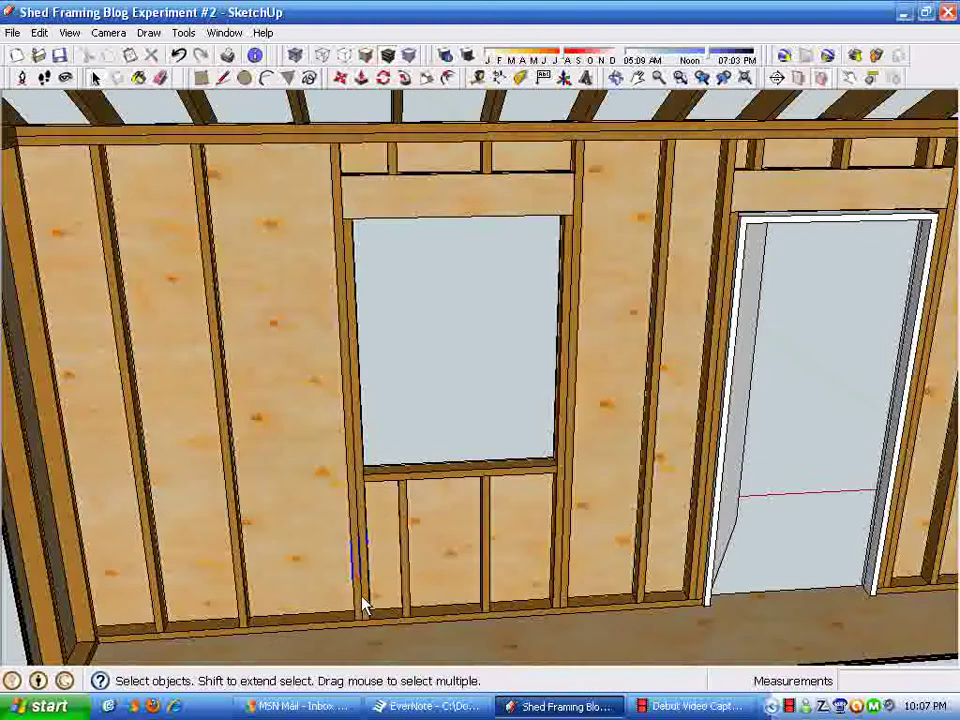
pyautogui.click(248, 612)
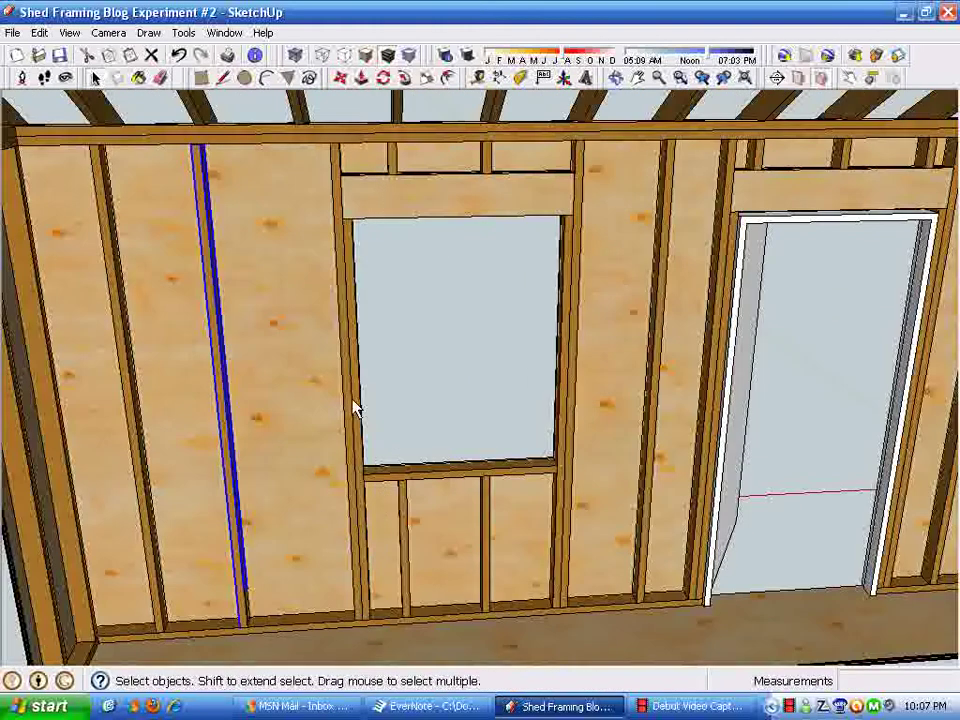
pyautogui.click(361, 78)
pyautogui.scroll(3, 298, 615)
pyautogui.moveTo(242, 621); pyautogui.dragTo(246, 546, button='middle')
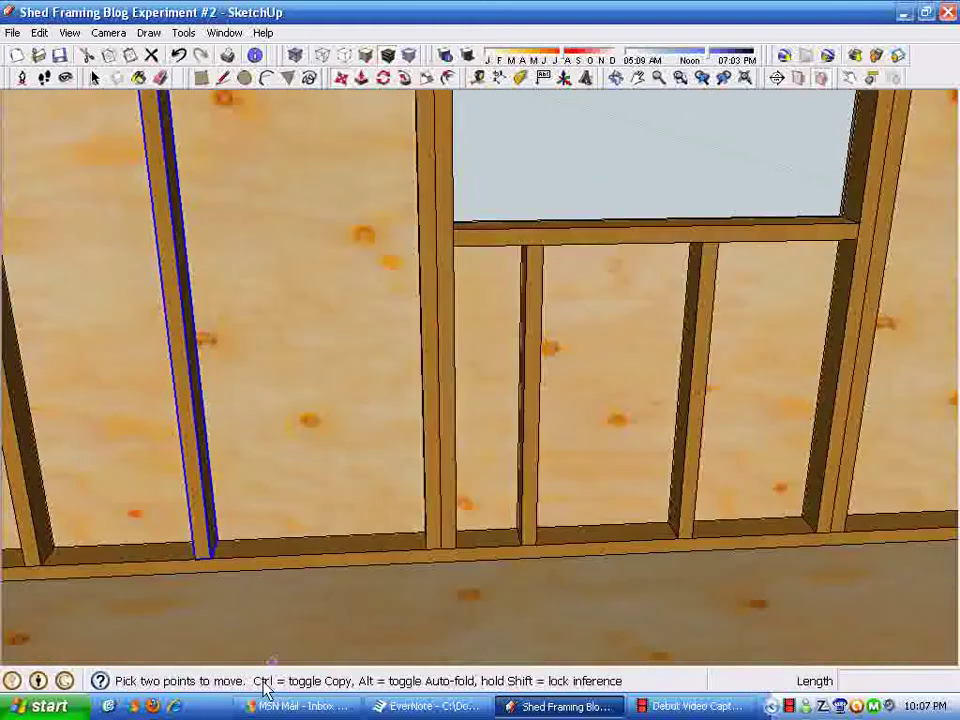
pyautogui.click(212, 565)
pyautogui.press('ctrl')
pyautogui.click(289, 557)
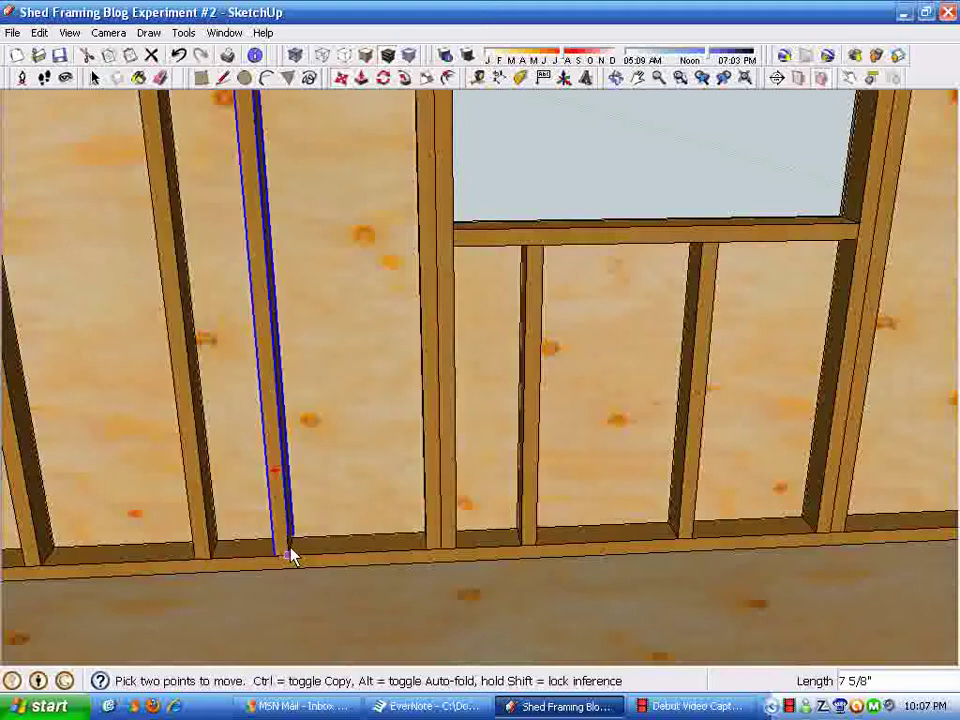
pyautogui.write('16')
pyautogui.press('Return')
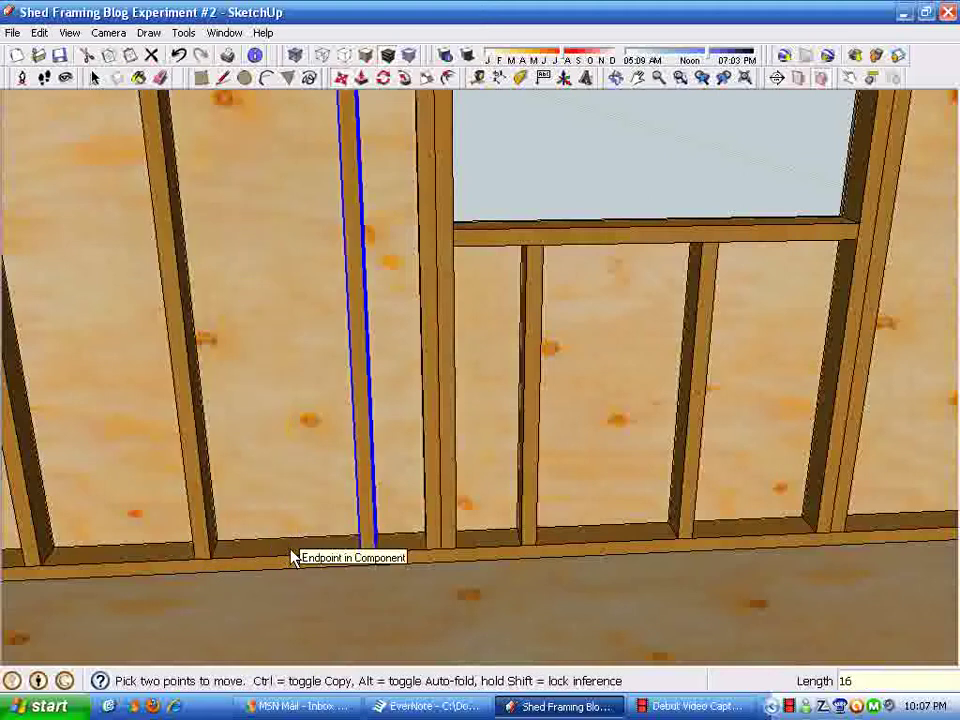
pyautogui.hotkey('alt', 'space')
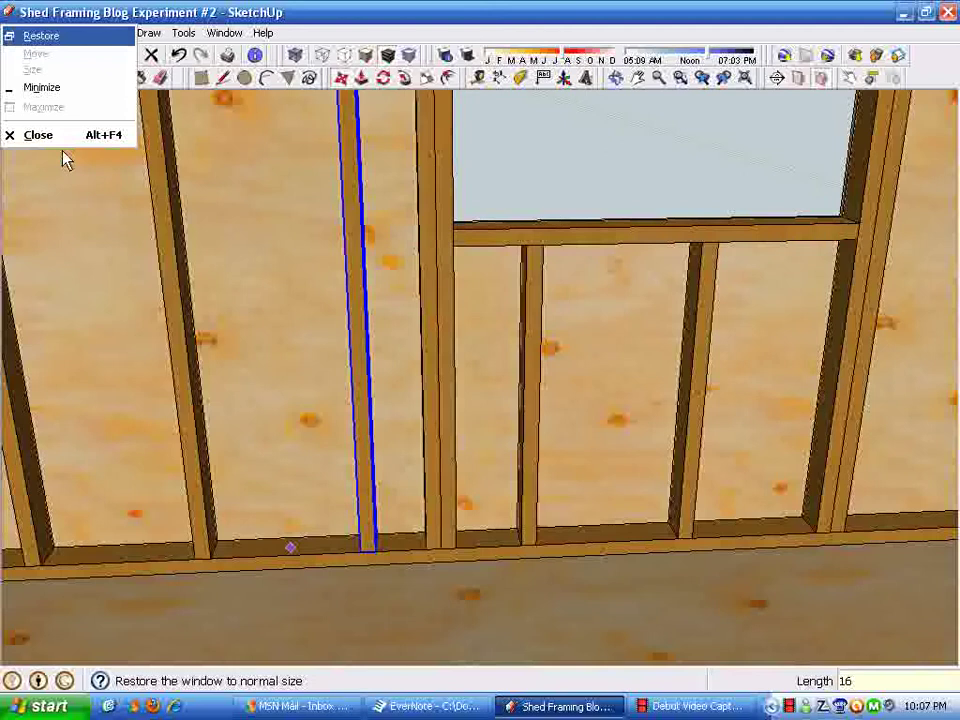
pyautogui.click(540, 151)
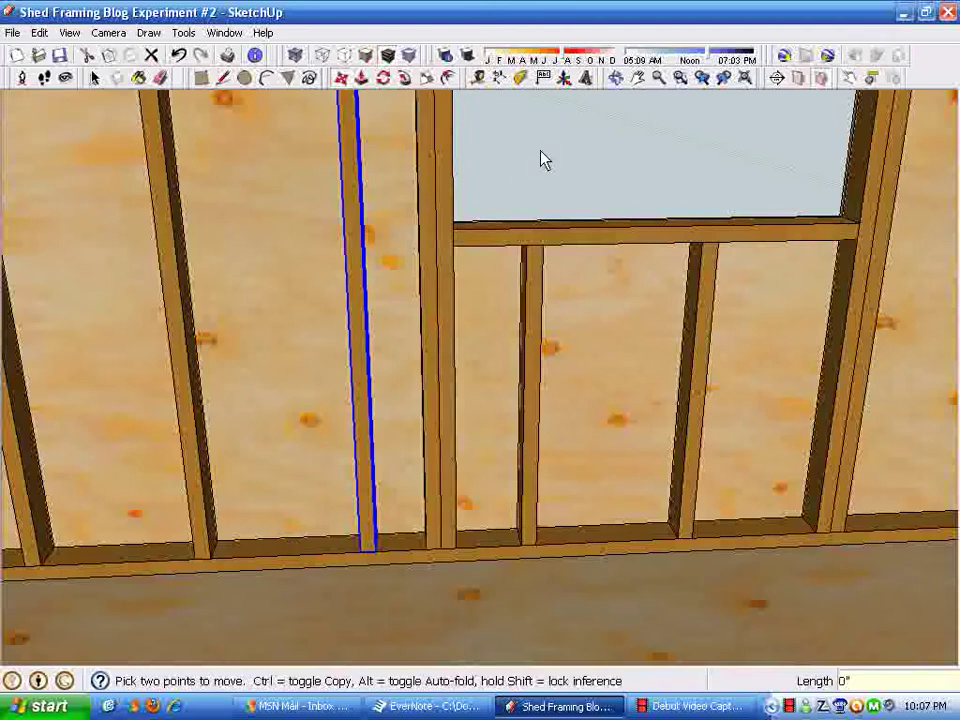
pyautogui.scroll(-1, 530, 173)
pyautogui.click(550, 168)
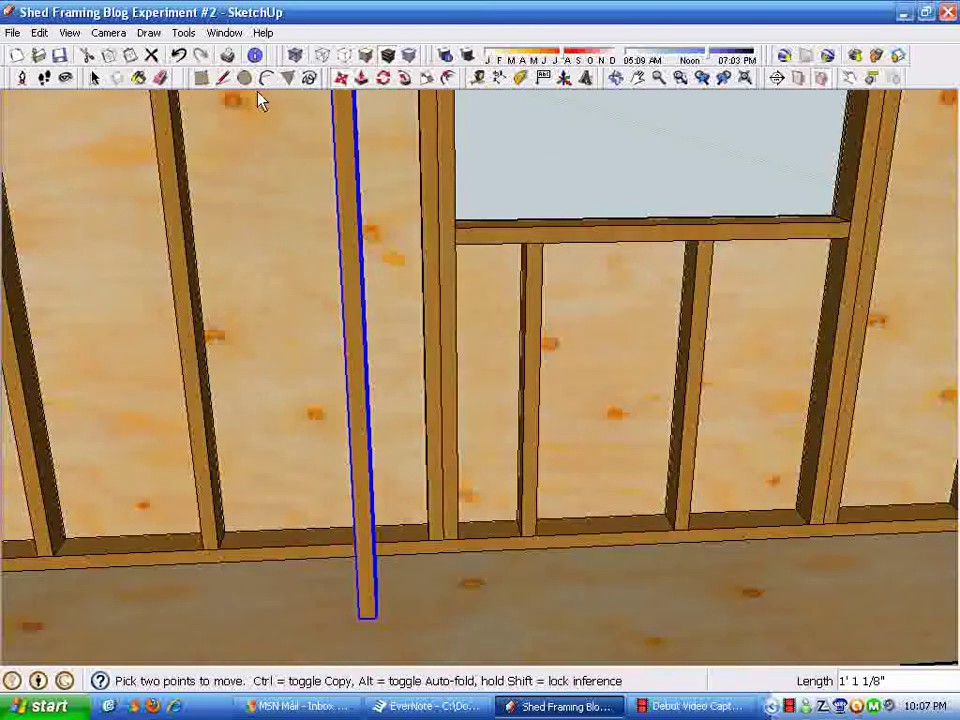
pyautogui.click(180, 57)
# Create a horizontal guide line 0.5" above the window's rough sill with the Tape Measure tool.
pyautogui.press('space')
pyautogui.click(527, 158)
pyautogui.moveTo(527, 158); pyautogui.dragTo(429, 371, button='middle')
pyautogui.scroll(-2, 463, 227)
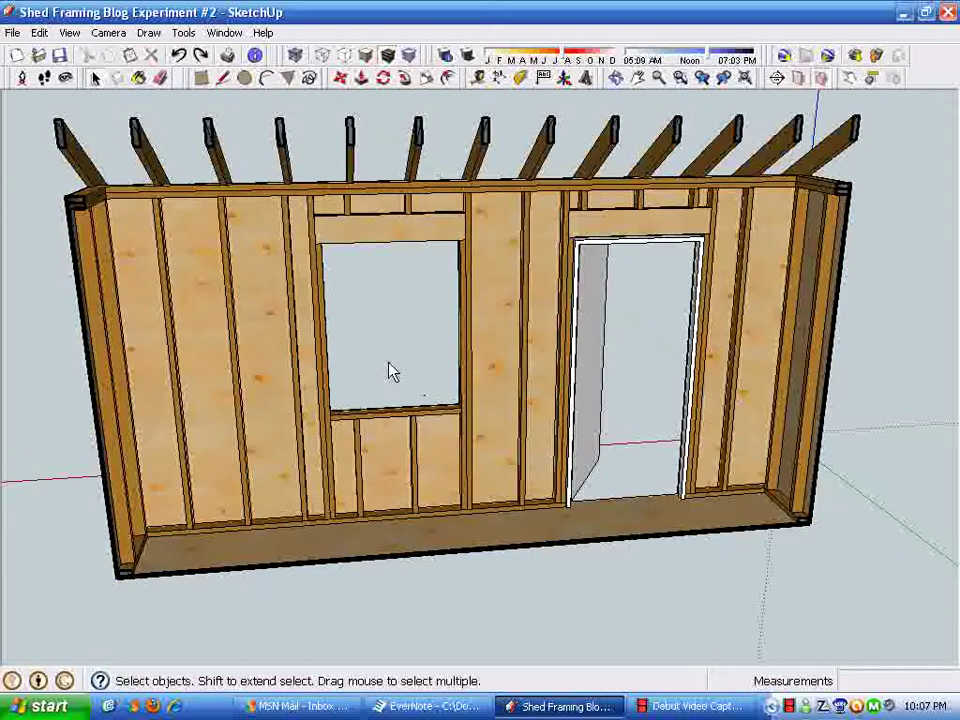
pyautogui.moveTo(308, 377); pyautogui.dragTo(497, 163, button='middle')
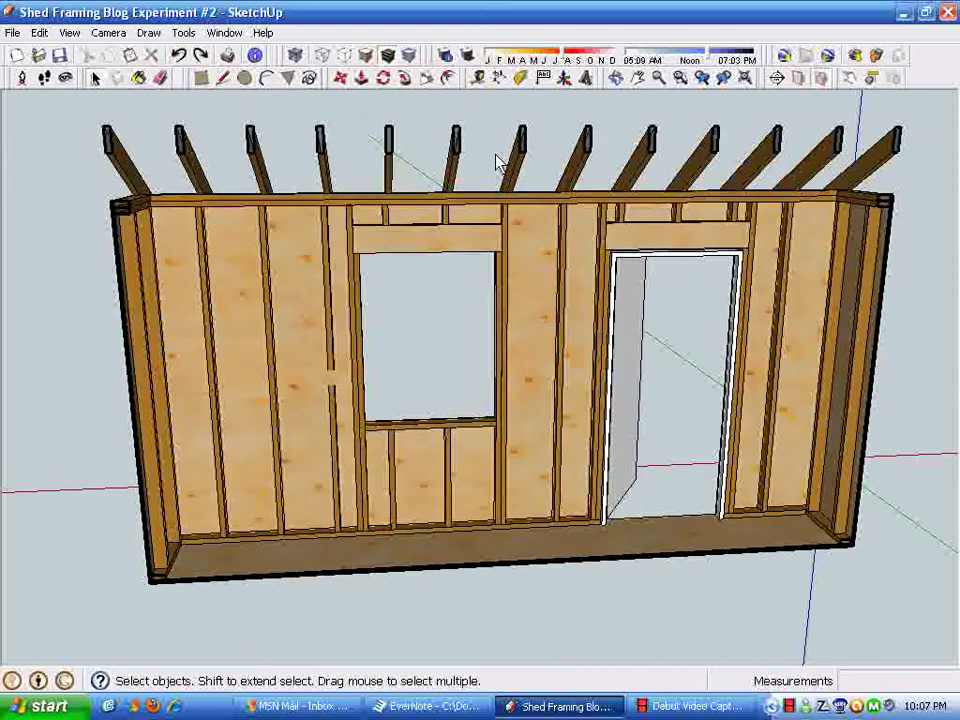
pyautogui.click(480, 83)
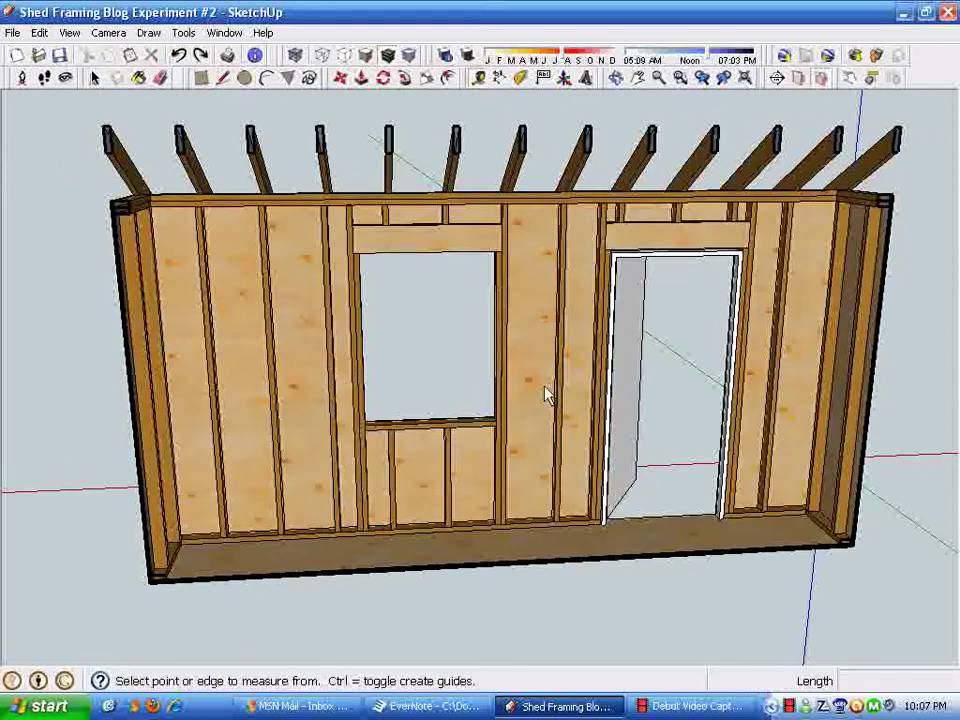
pyautogui.scroll(5, 454, 504)
pyautogui.moveTo(454, 504); pyautogui.dragTo(516, 619, button='middle')
pyautogui.scroll(3, 530, 556)
pyautogui.moveTo(544, 517); pyautogui.dragTo(555, 511, button='middle')
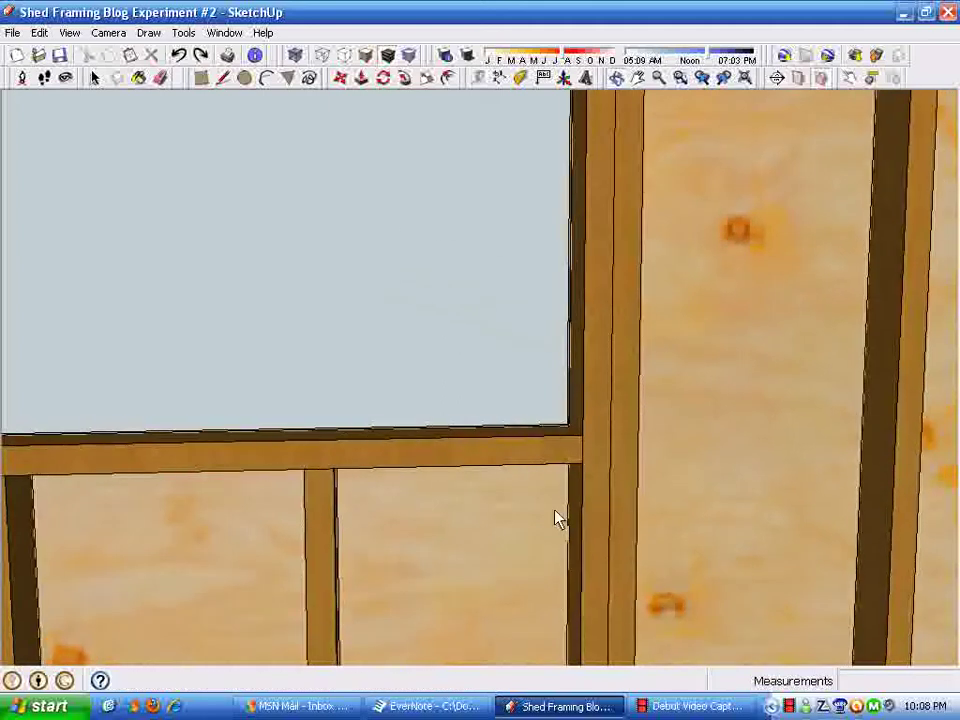
pyautogui.click(567, 447)
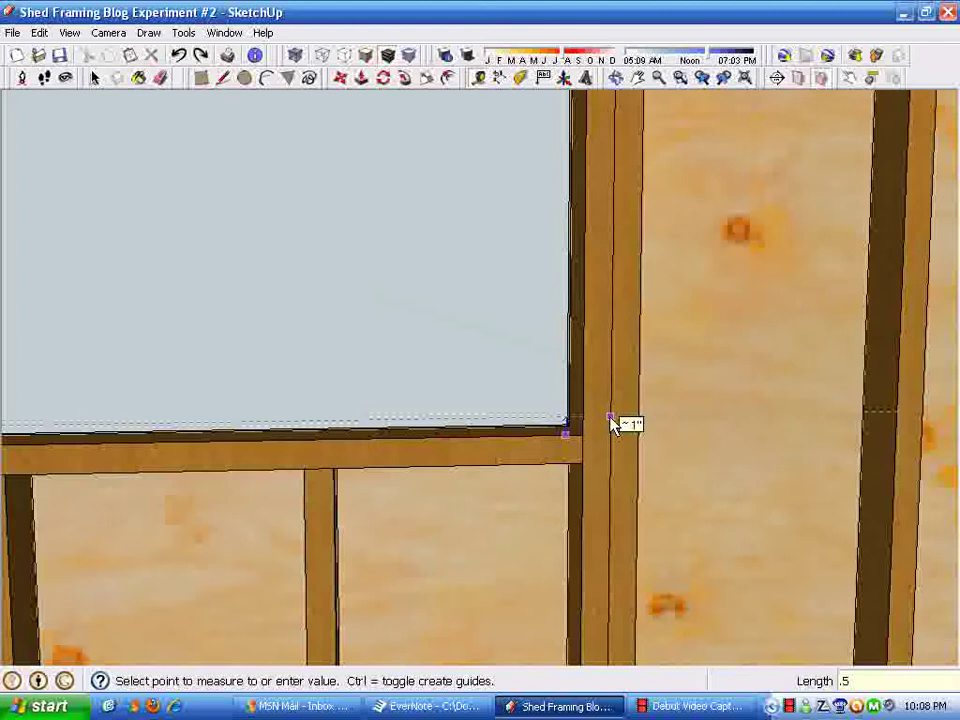
pyautogui.click(613, 422)
# Create a vertical guide line inside the window opening, parallel to the edge of the door-side trimmer stud.
pyautogui.moveTo(613, 422); pyautogui.dragTo(609, 435, button='middle')
pyautogui.moveTo(557, 399); pyautogui.dragTo(557, 376, button='middle')
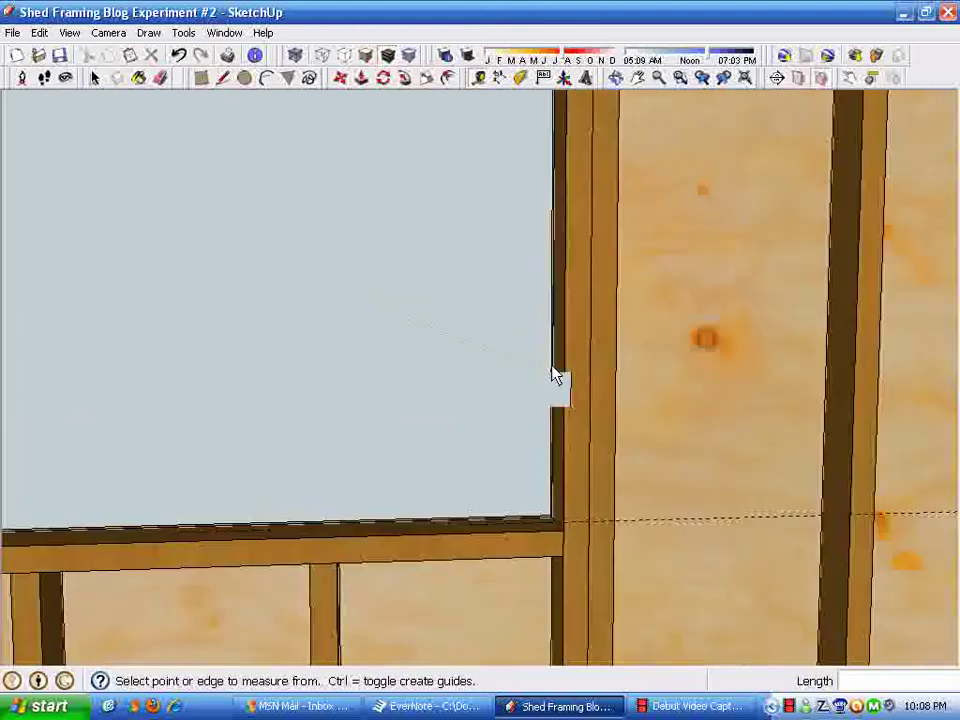
pyautogui.scroll(-3, 580, 370)
pyautogui.moveTo(579, 279); pyautogui.dragTo(529, 440, button='middle')
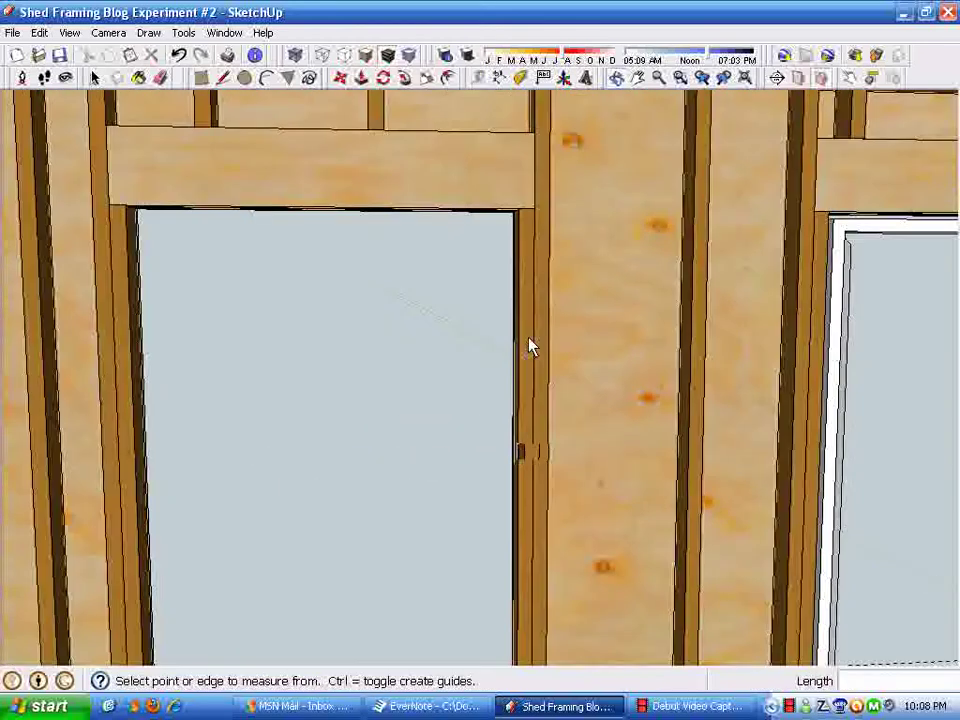
pyautogui.scroll(2, 518, 224)
pyautogui.scroll(1, 518, 232)
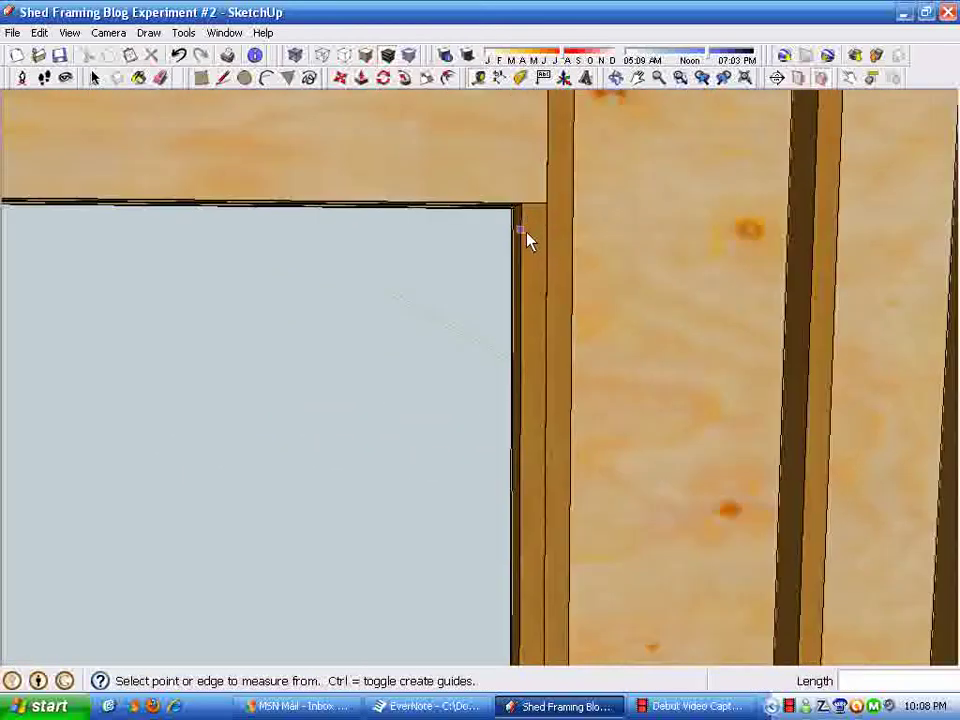
pyautogui.click(523, 238)
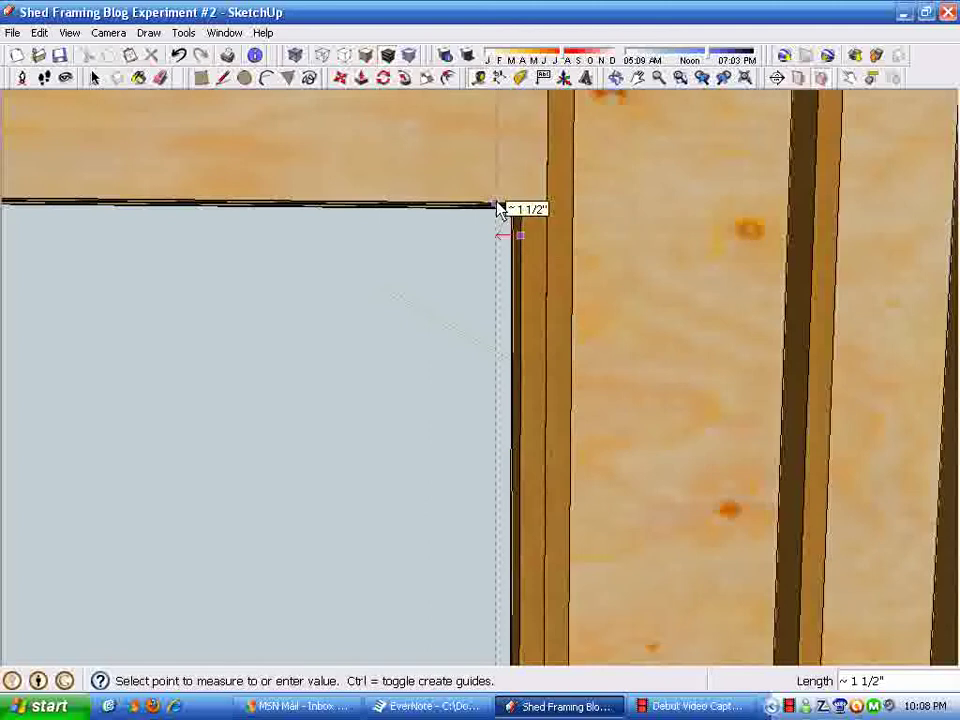
pyautogui.click(500, 210)
pyautogui.press('space')
# Move the loose window component by its lower corner into the wall opening at the intersection of the two guides.
pyautogui.scroll(-3, 364, 326)
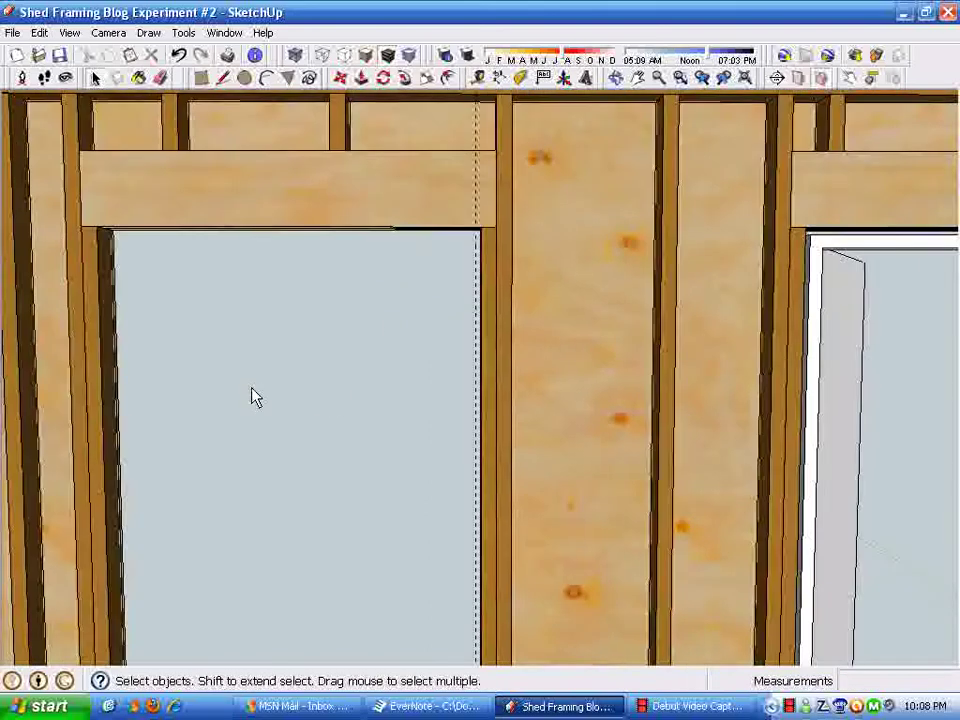
pyautogui.scroll(-4, 260, 402)
pyautogui.scroll(-6, 100, 484)
pyautogui.keyDown('shift'); pyautogui.moveTo(73, 475); pyautogui.dragTo(231, 368, button='middle'); pyautogui.keyUp('shift')
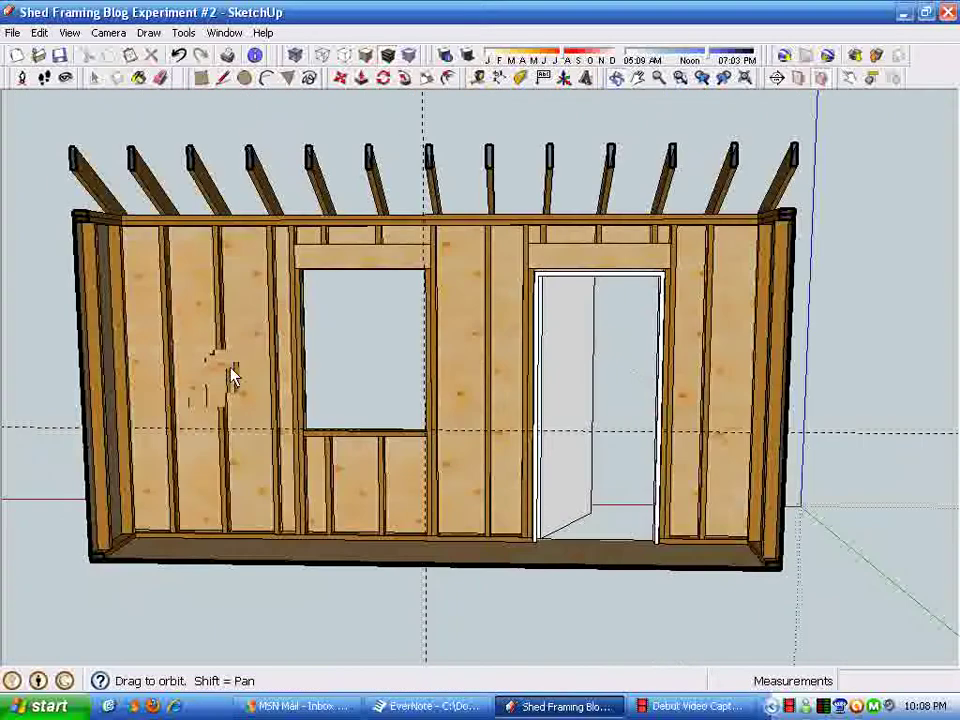
pyautogui.scroll(-2, 215, 400)
pyautogui.keyDown('shift'); pyautogui.moveTo(197, 433); pyautogui.dragTo(268, 420, button='middle'); pyautogui.keyUp('shift')
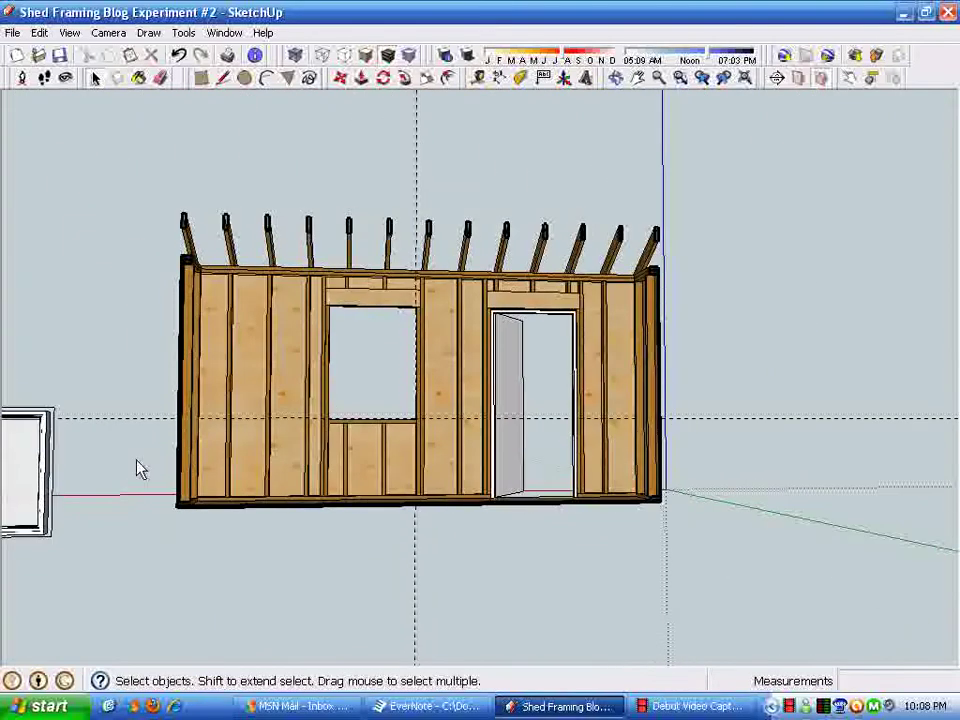
pyautogui.click(30, 503)
pyautogui.click(341, 79)
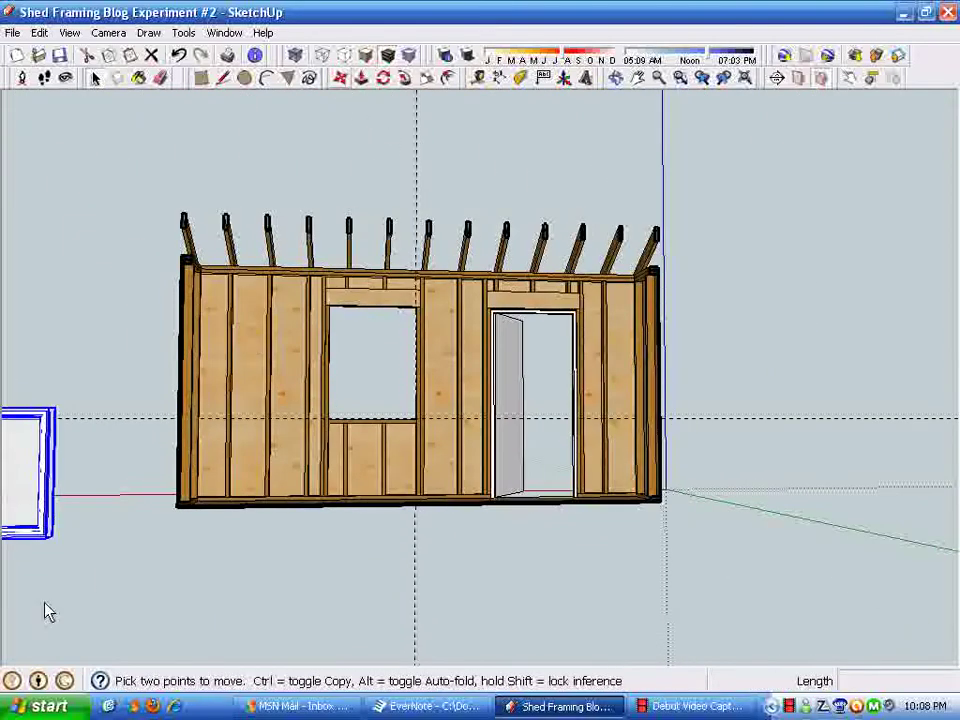
pyautogui.click(46, 540)
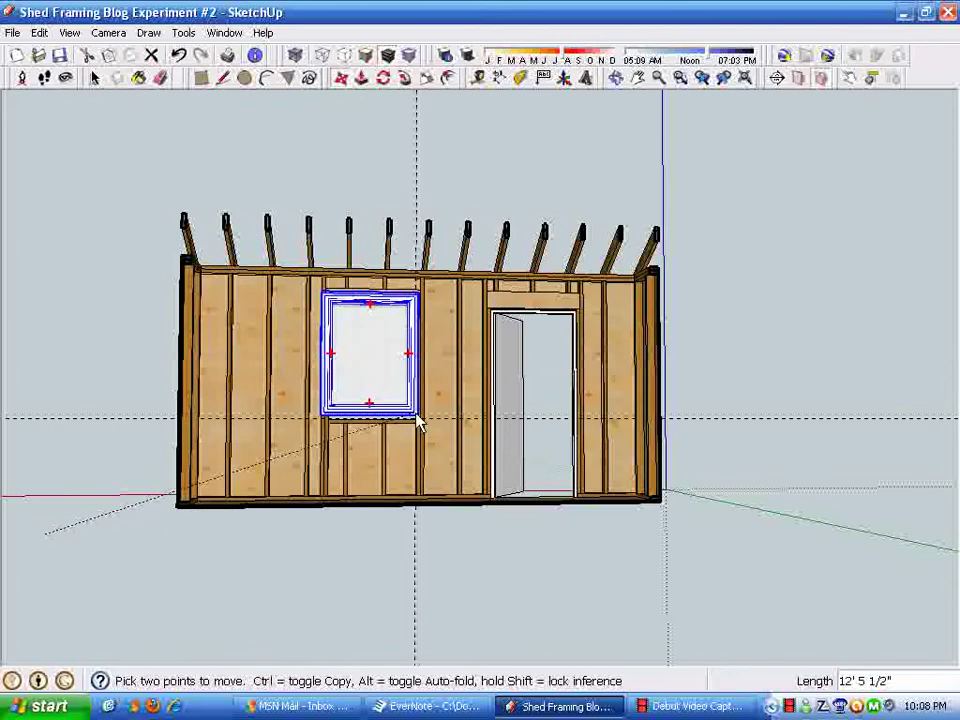
# Reposition the window so the lower door-side corner of its white frame sits on the intersection of the two guides.
pyautogui.scroll(6, 420, 412)
pyautogui.moveTo(540, 414); pyautogui.dragTo(390, 408, button='middle')
pyautogui.click(349, 403)
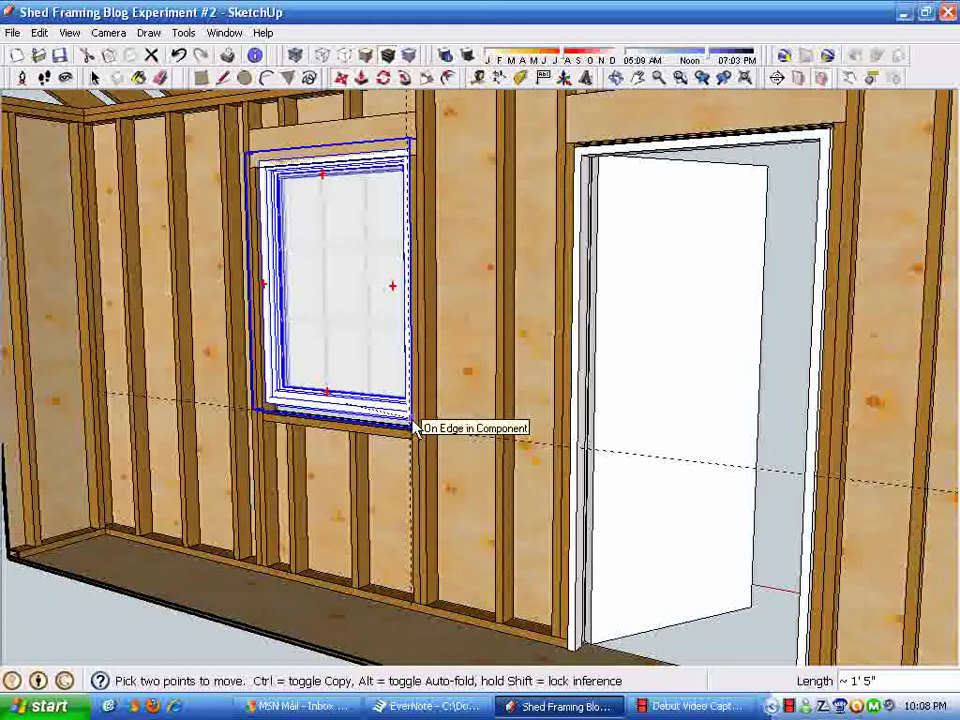
pyautogui.scroll(6, 421, 444)
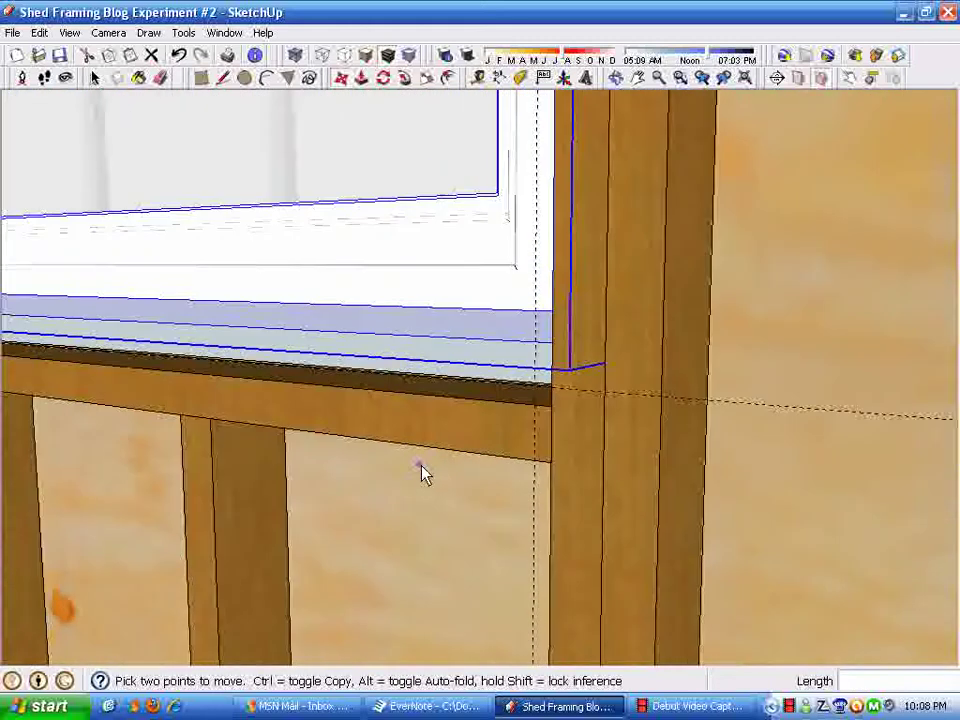
pyautogui.scroll(1, 421, 473)
pyautogui.moveTo(450, 467); pyautogui.dragTo(595, 375, button='middle')
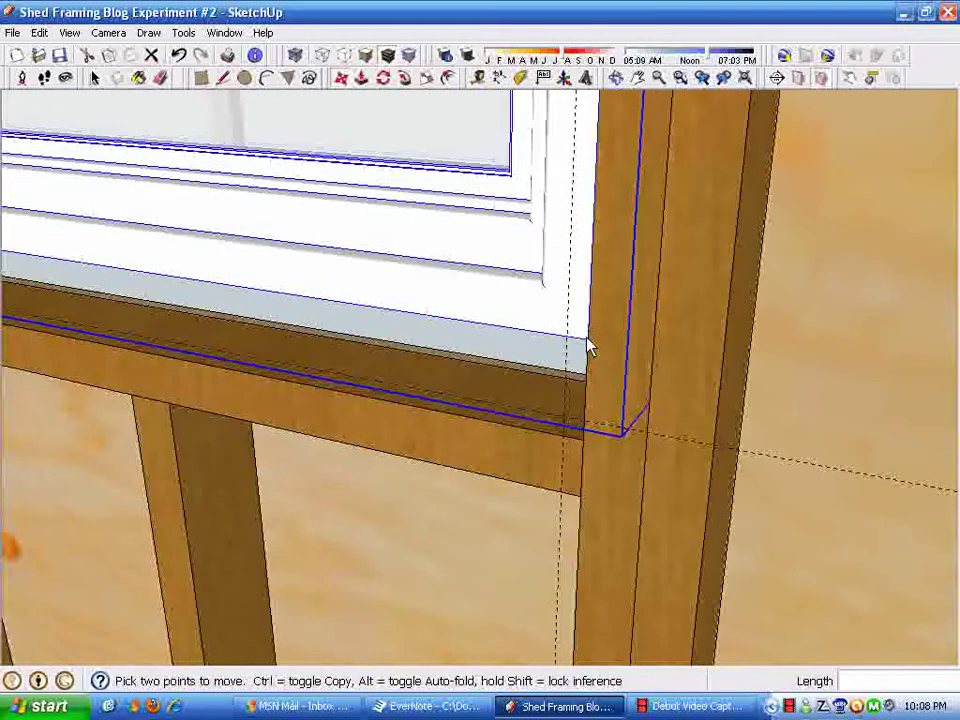
pyautogui.click(589, 350)
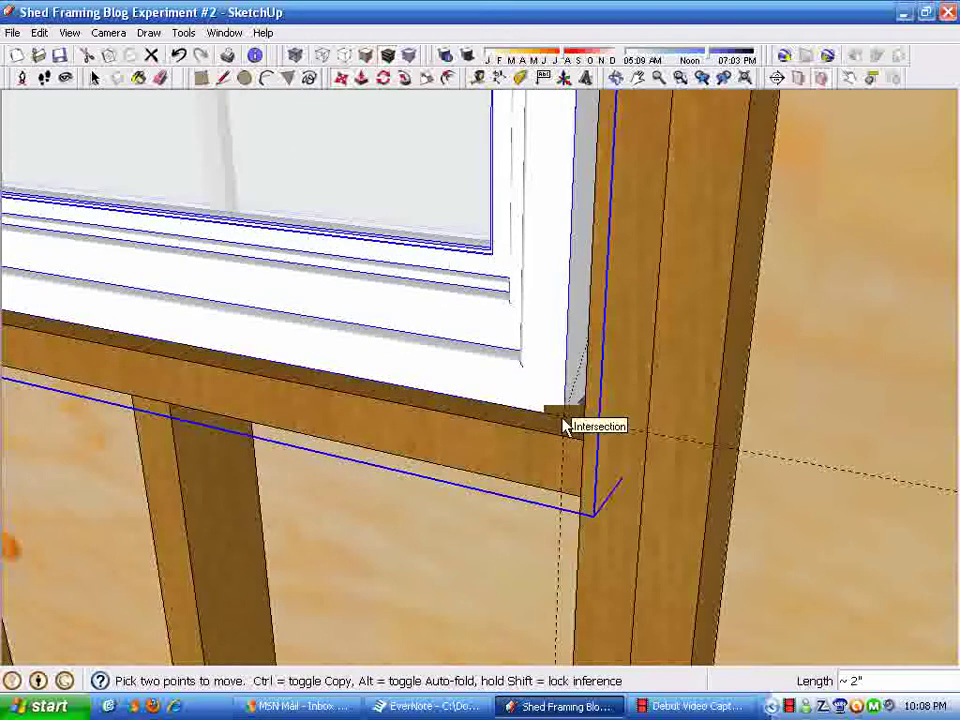
# Drop the window's lower frame corner on the crossing of the two guides and clear the selection.
pyautogui.click(562, 419)
pyautogui.press('space')
pyautogui.click(779, 361)
# Move the window by its lower outer flange corner about 3/8" so the flange sits flush against the exterior sheathing.
pyautogui.scroll(-2, 779, 361)
pyautogui.scroll(-3, 782, 370)
pyautogui.moveTo(776, 377); pyautogui.dragTo(567, 335, button='middle')
pyautogui.moveTo(540, 498); pyautogui.dragTo(364, 463, button='middle')
pyautogui.scroll(2, 452, 498)
pyautogui.click(338, 284)
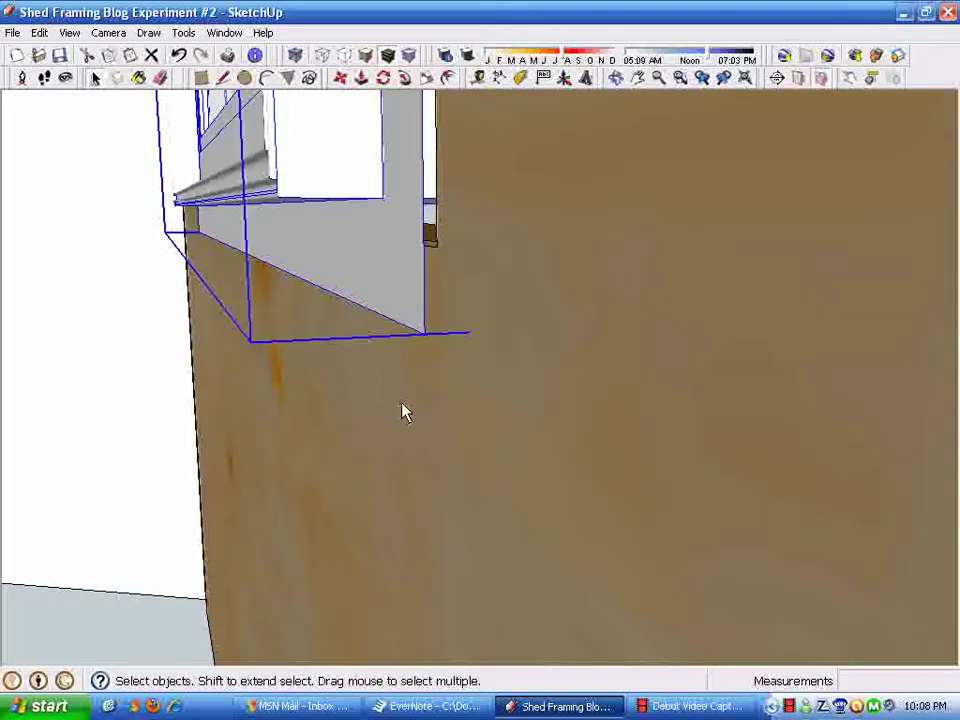
pyautogui.click(341, 80)
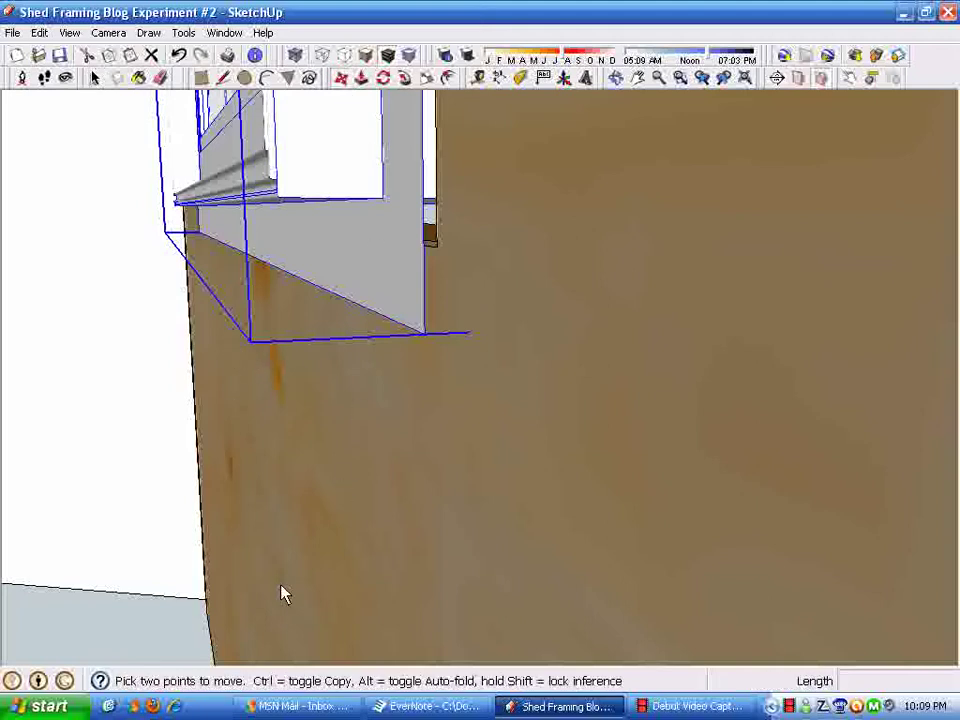
pyautogui.click(426, 340)
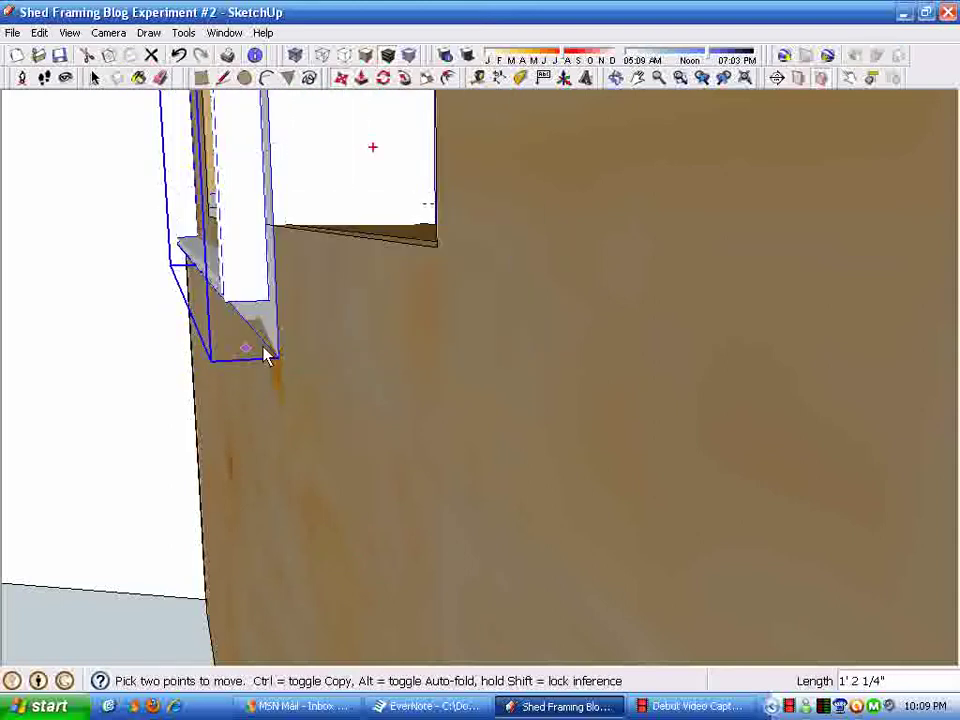
pyautogui.hotkey('ctrl', 'z')
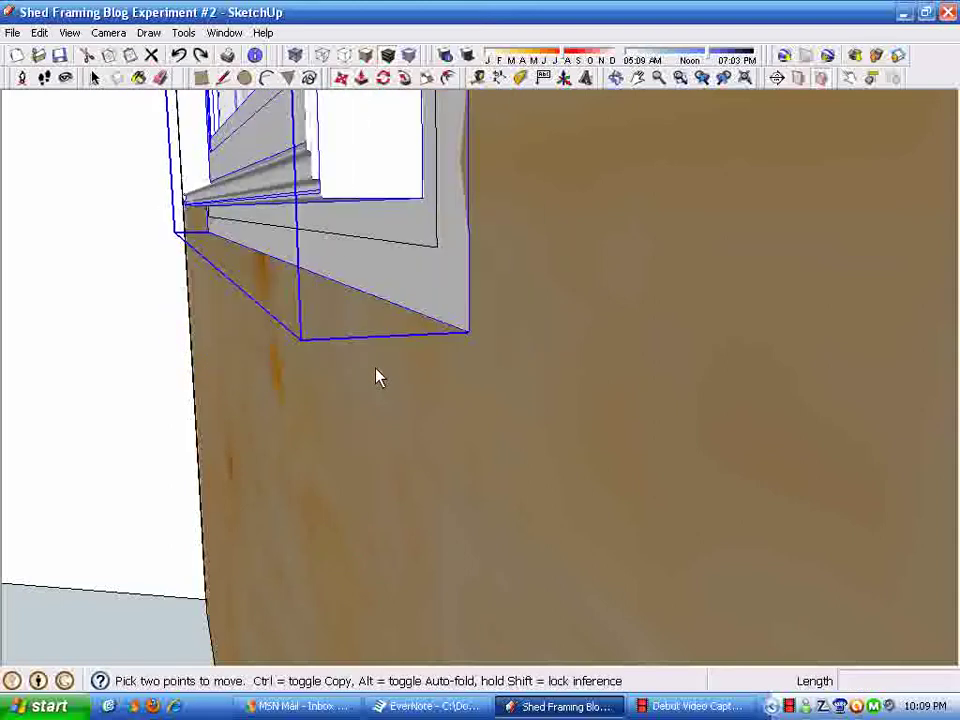
pyautogui.scroll(-2, 432, 314)
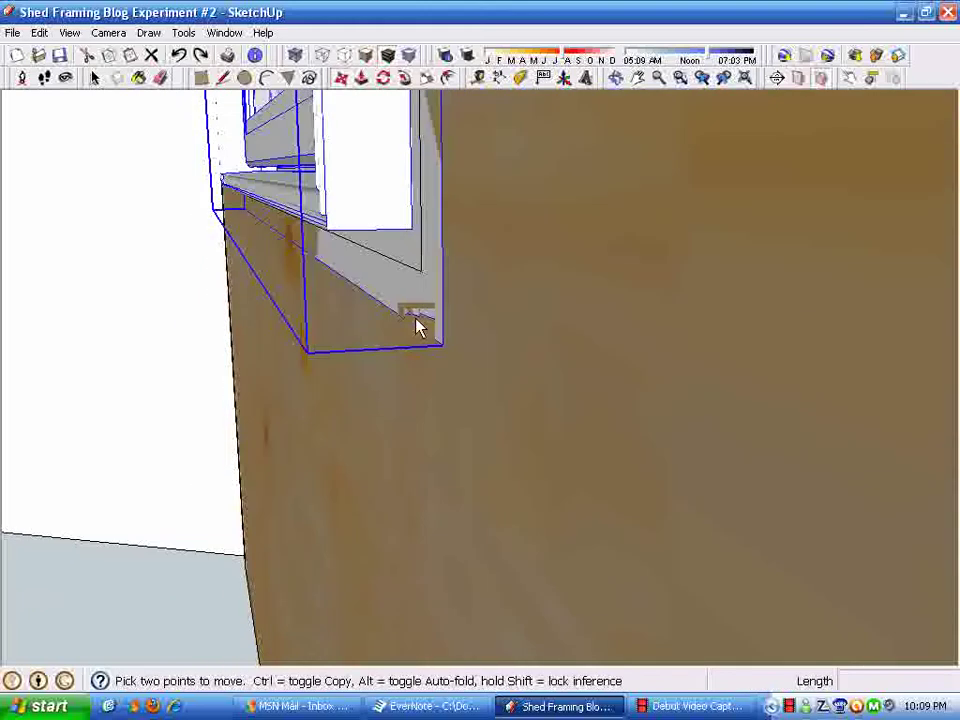
pyautogui.click(180, 56)
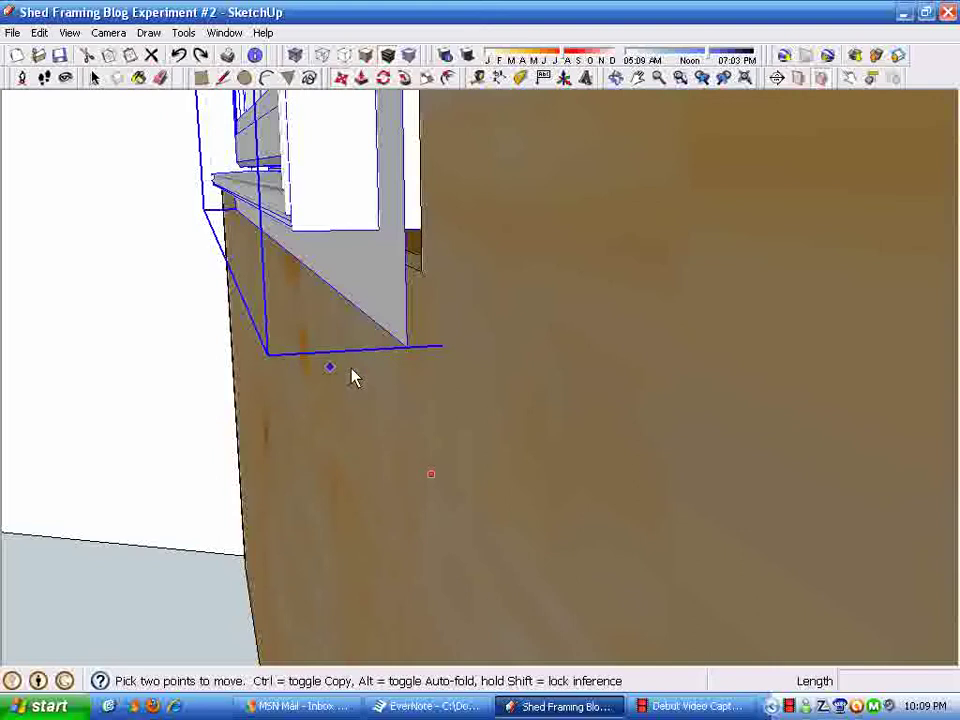
pyautogui.click(408, 350)
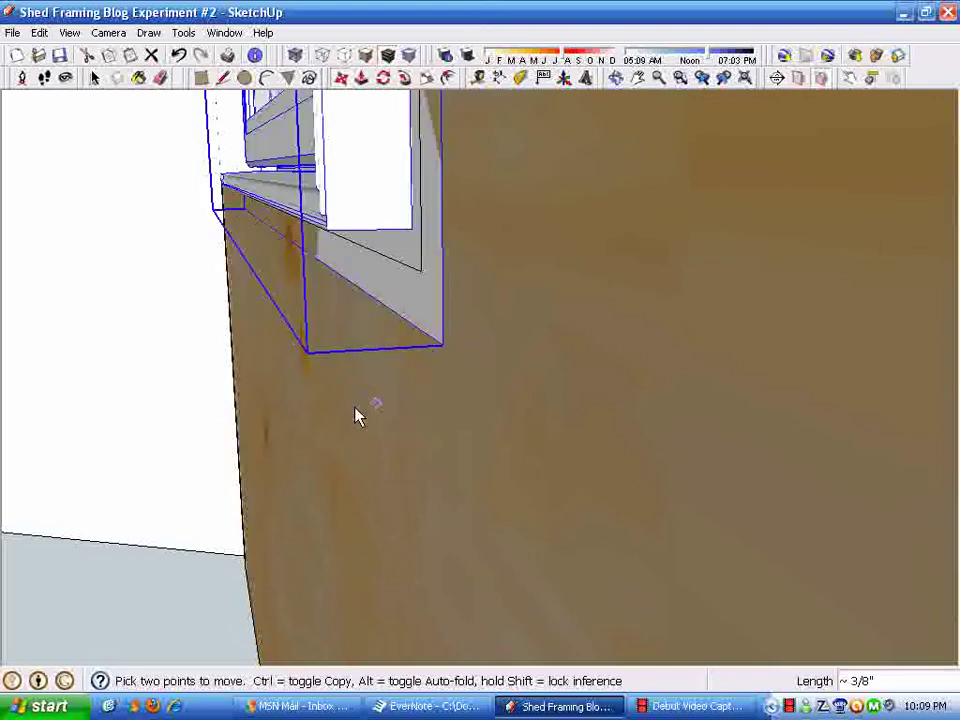
pyautogui.press('space')
pyautogui.click(173, 595)
# Erase the horizontal guide line that runs along the window's rough sill.
pyautogui.scroll(-4, 204, 463)
pyautogui.moveTo(168, 458); pyautogui.dragTo(239, 483, button='middle')
pyautogui.scroll(-5, 250, 485)
pyautogui.moveTo(497, 420); pyautogui.dragTo(160, 535, button='middle')
pyautogui.scroll(3, 574, 388)
pyautogui.moveTo(574, 388); pyautogui.dragTo(236, 472, button='middle')
pyautogui.scroll(4, 435, 438)
pyautogui.scroll(-4, 302, 553)
pyautogui.moveTo(315, 527); pyautogui.dragTo(415, 518, button='middle')
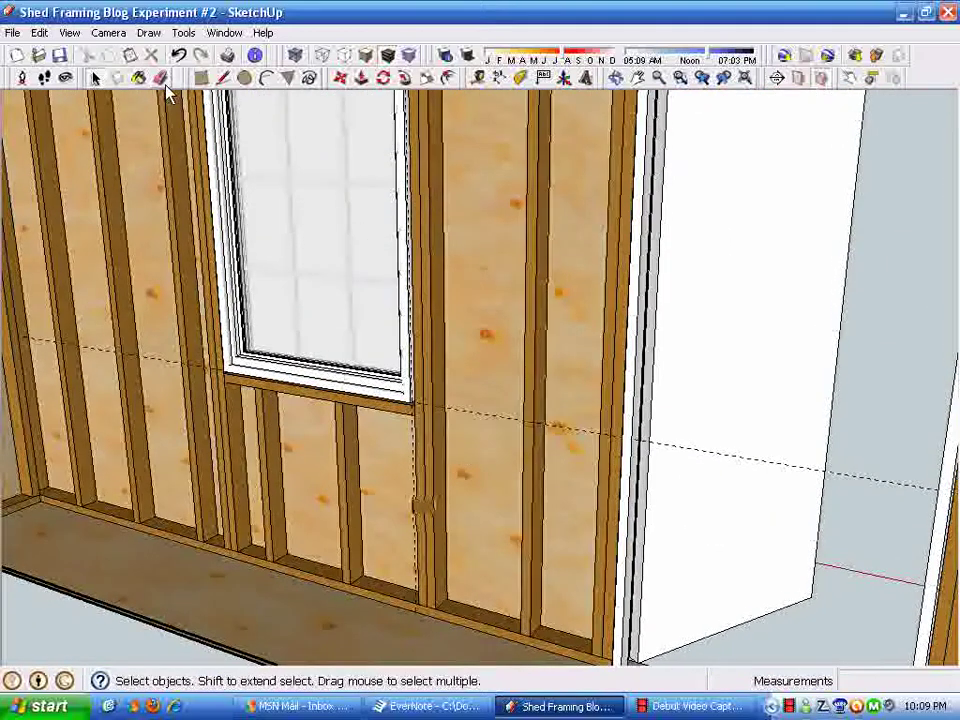
pyautogui.click(160, 78)
pyautogui.moveTo(759, 456); pyautogui.dragTo(458, 528)
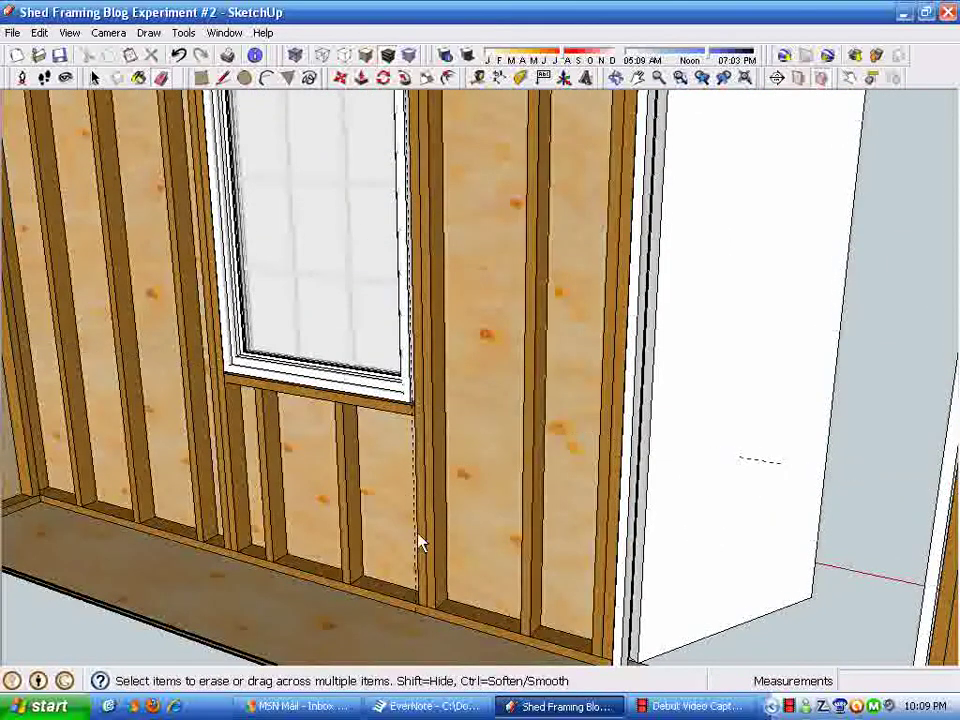
# Undo the last erasure.
pyautogui.scroll(-5, 420, 515)
pyautogui.moveTo(579, 456)
pyautogui.mouseDown(button='middle')
pyautogui.moveTo(371, 521)
pyautogui.moveTo(548, 523)
pyautogui.moveTo(525, 495)
pyautogui.mouseUp(button='middle')
pyautogui.click(179, 56)
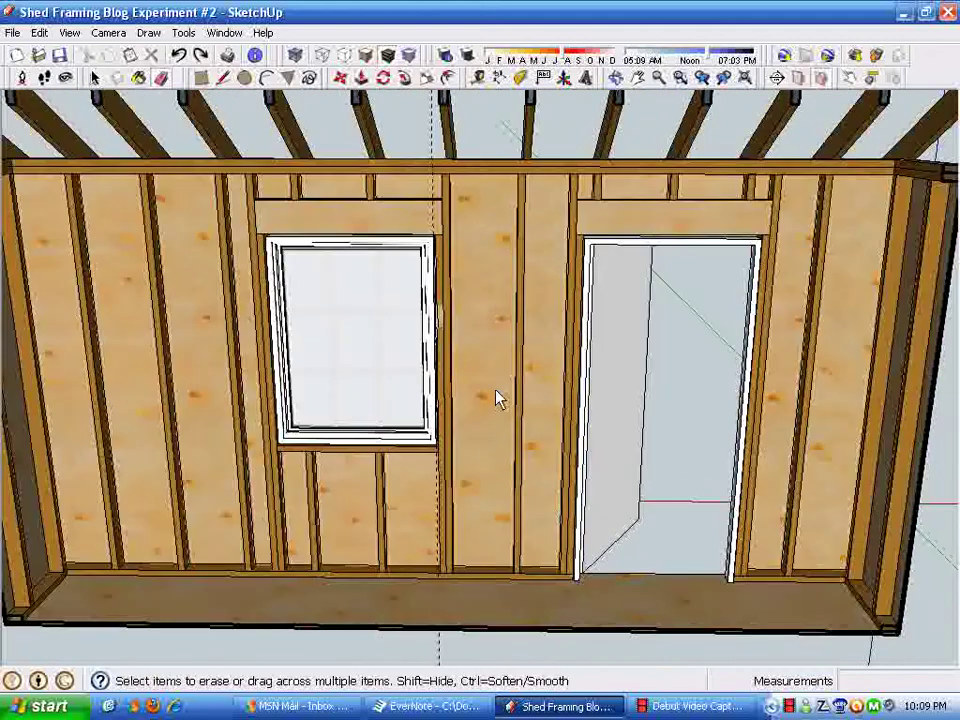
# Show hidden geometry and unhide the trim component around the outside of the door.
pyautogui.scroll(-4, 570, 321)
pyautogui.moveTo(317, 384)
pyautogui.mouseDown(button='middle')
pyautogui.moveTo(296, 480)
pyautogui.moveTo(367, 428)
pyautogui.moveTo(844, 527)
pyautogui.moveTo(506, 476)
pyautogui.moveTo(500, 450)
pyautogui.moveTo(555, 221)
pyautogui.moveTo(476, 484)
pyautogui.moveTo(448, 454)
pyautogui.moveTo(535, 377)
pyautogui.mouseUp(button='middle')
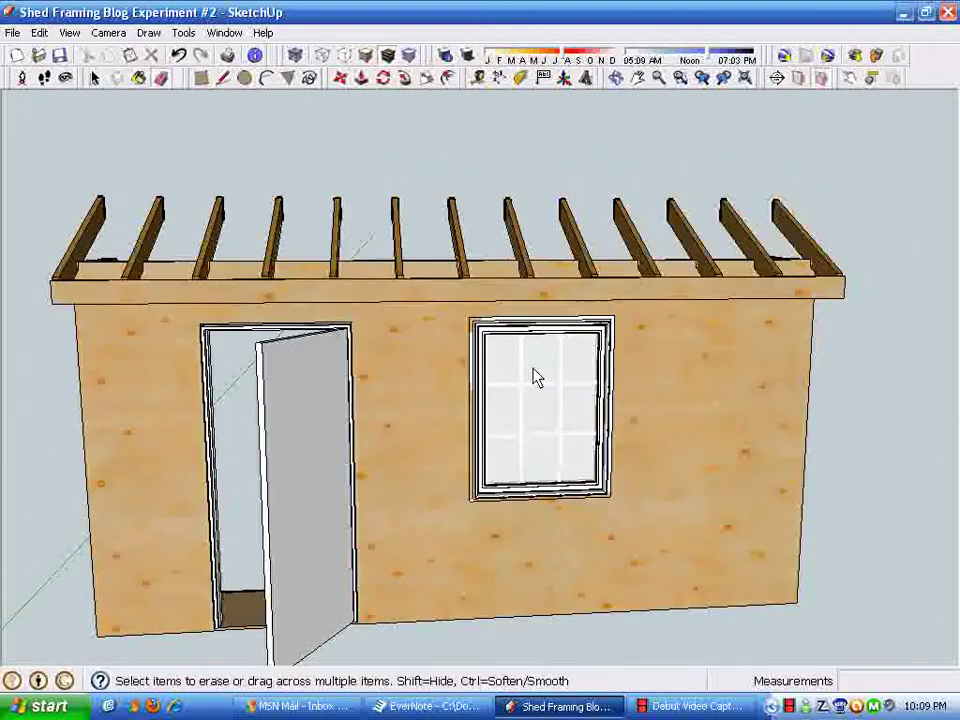
pyautogui.click(69, 32)
pyautogui.click(100, 92)
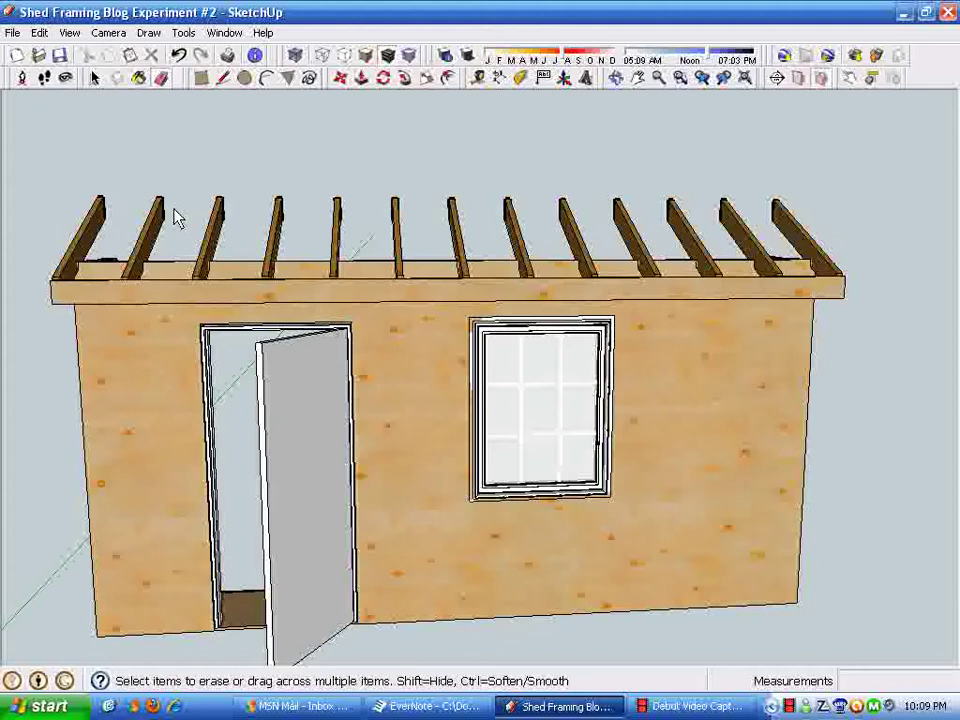
pyautogui.press('space')
pyautogui.click(282, 328)
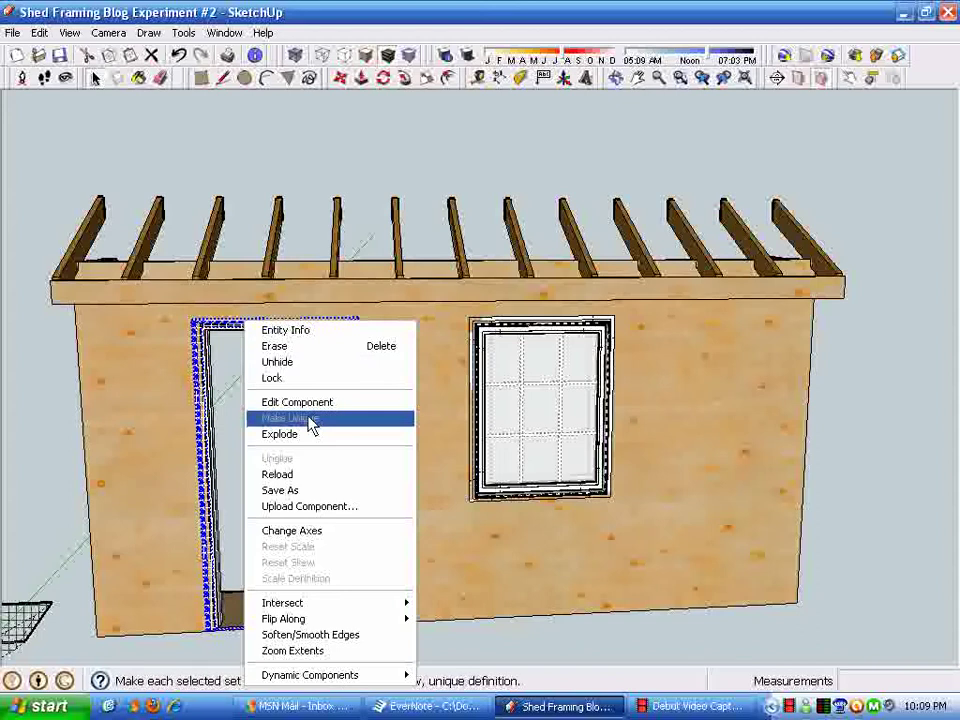
pyautogui.click(305, 363)
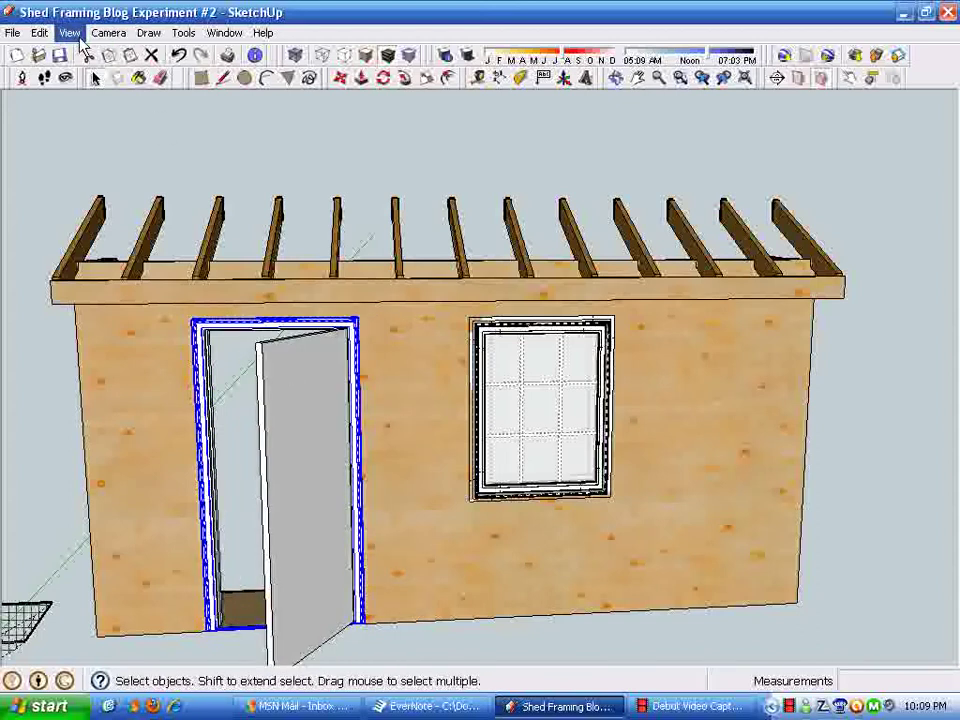
# Turn off the display of hidden geometry and clear the door trim selection.
pyautogui.click(69, 32)
pyautogui.click(105, 92)
pyautogui.scroll(-3, 440, 345)
pyautogui.moveTo(619, 482); pyautogui.dragTo(556, 542, button='middle')
pyautogui.click(788, 540)
pyautogui.moveTo(792, 545); pyautogui.dragTo(756, 570, button='middle')
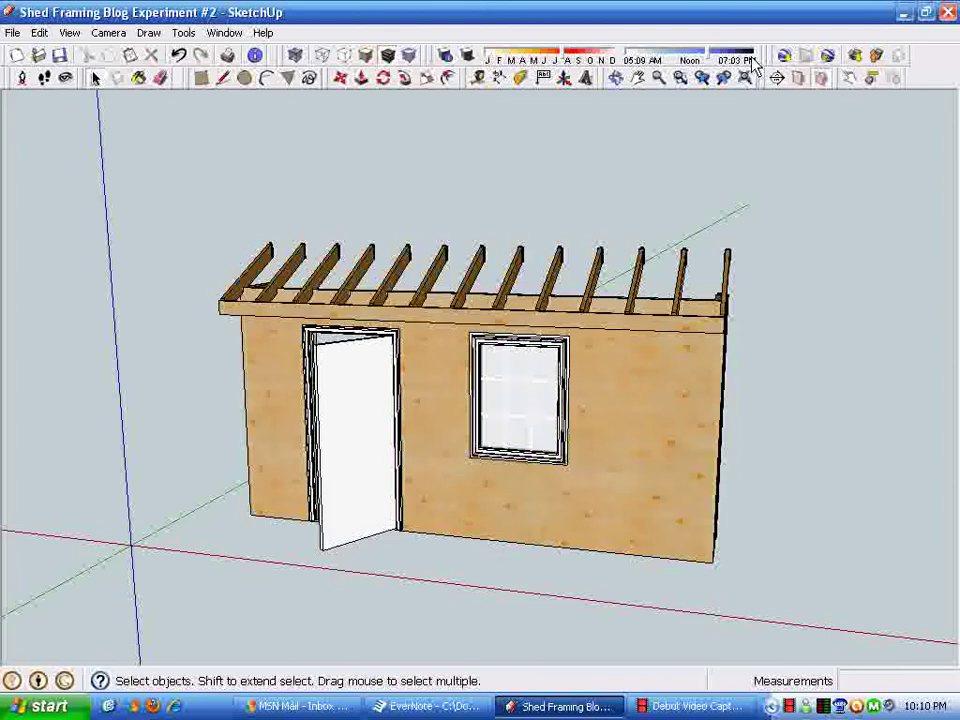
# Remove the loose white rectangular panel standing beside the shed.
pyautogui.moveTo(836, 152); pyautogui.dragTo(643, 596, button='middle')
pyautogui.scroll(-4, 709, 634)
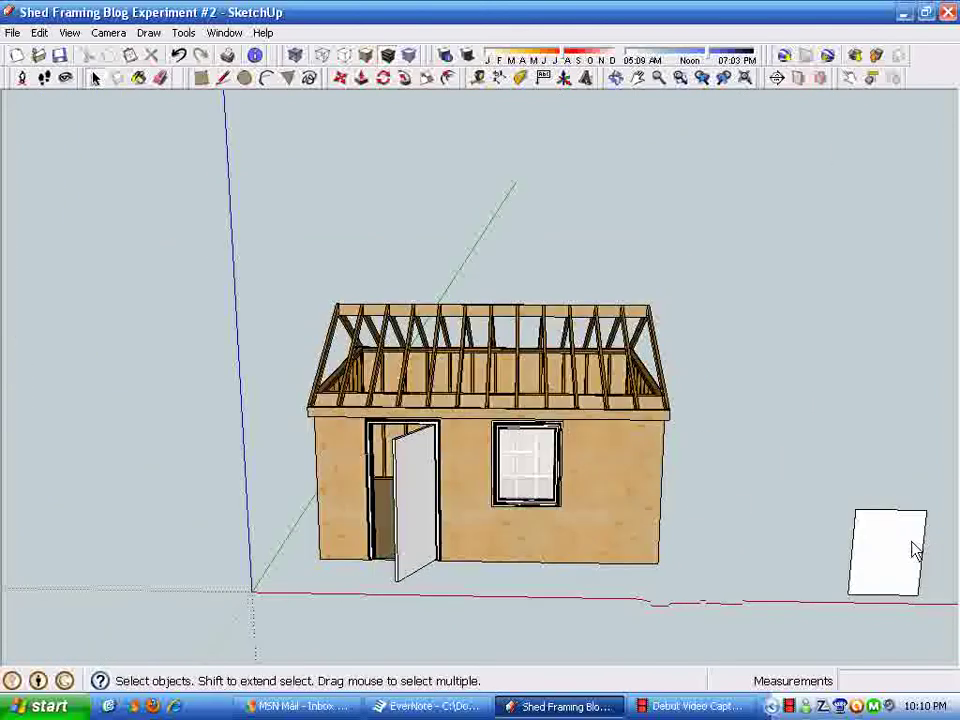
pyautogui.click(905, 580)
pyautogui.moveTo(705, 636); pyautogui.dragTo(256, 495, button='middle')
# Swing the window sash open with the Interact tool and inspect it from both sides of the shed.
pyautogui.scroll(3, 330, 500)
pyautogui.click(851, 84)
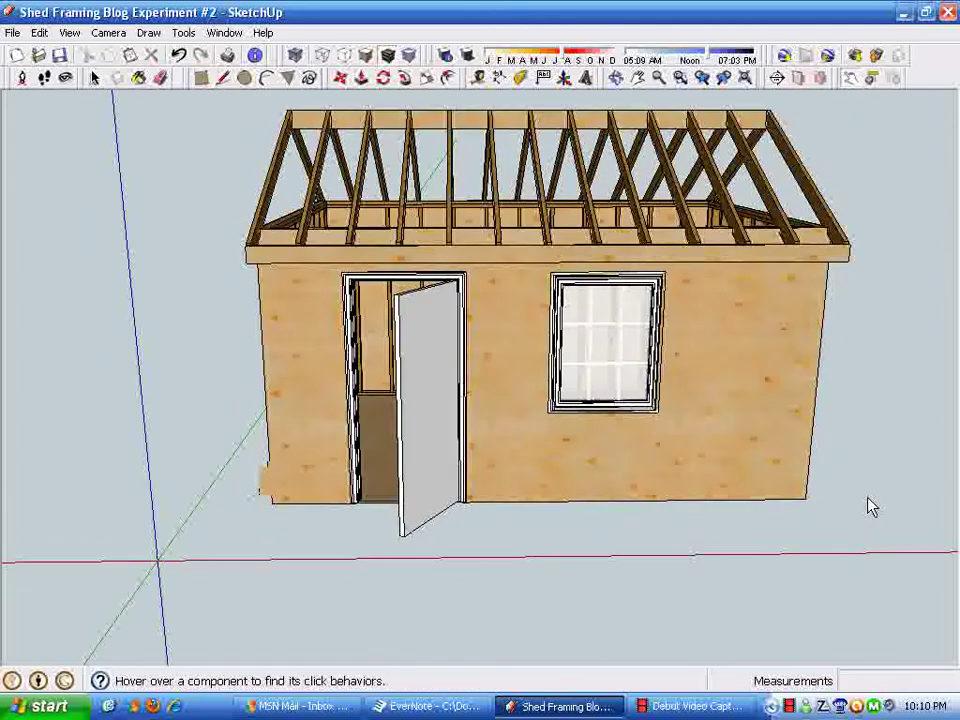
pyautogui.click(621, 409)
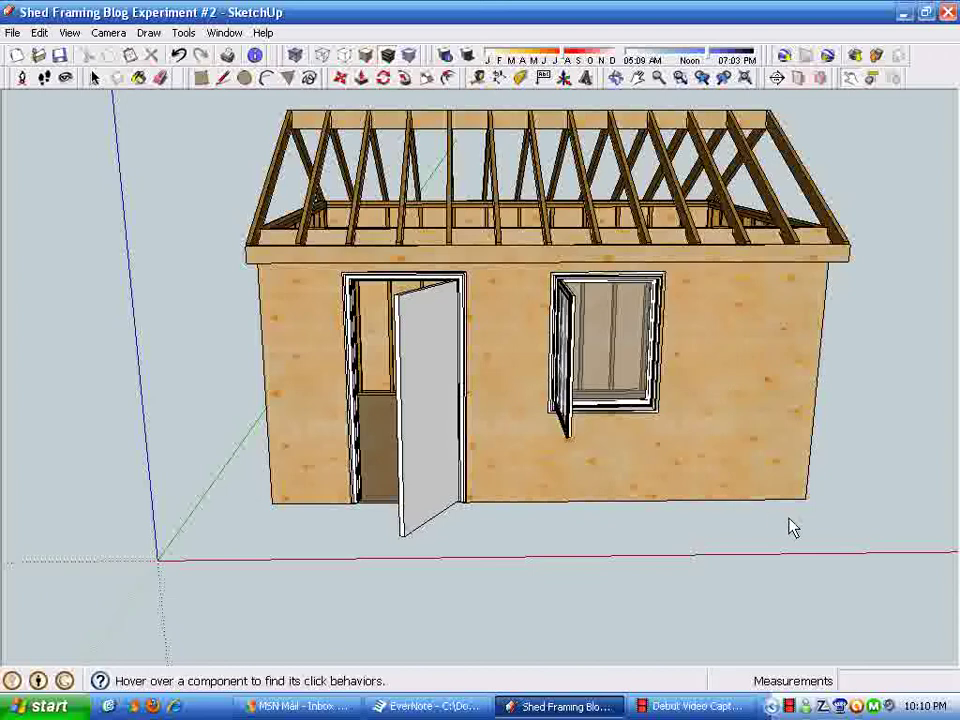
pyautogui.moveTo(782, 530); pyautogui.dragTo(437, 388, button='middle')
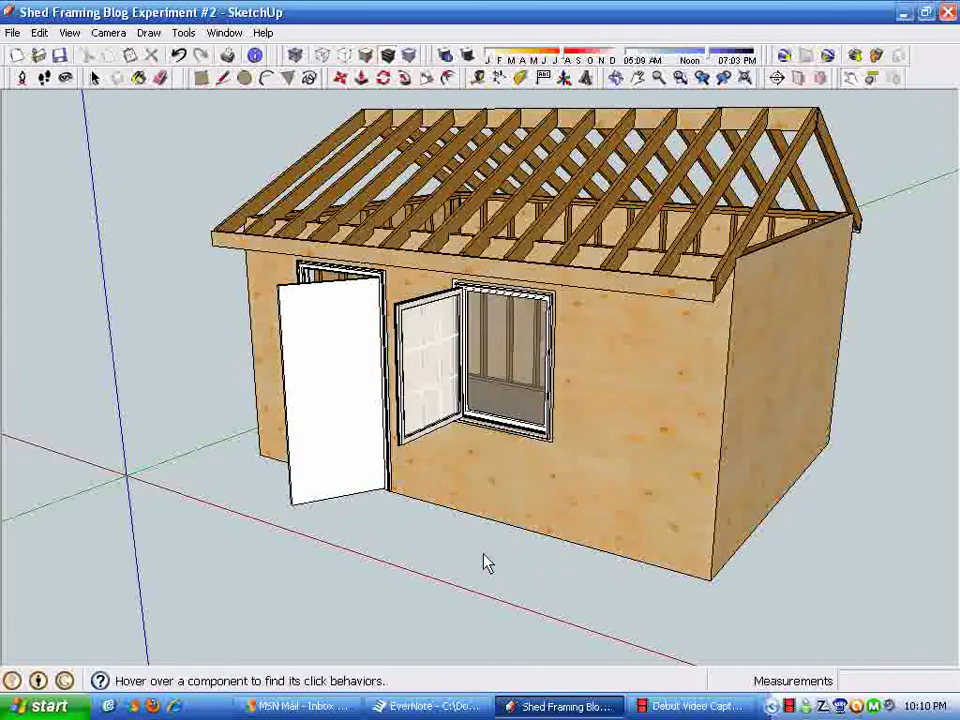
pyautogui.moveTo(422, 544); pyautogui.dragTo(745, 545, button='middle')
pyautogui.moveTo(680, 546); pyautogui.dragTo(706, 538, button='middle')
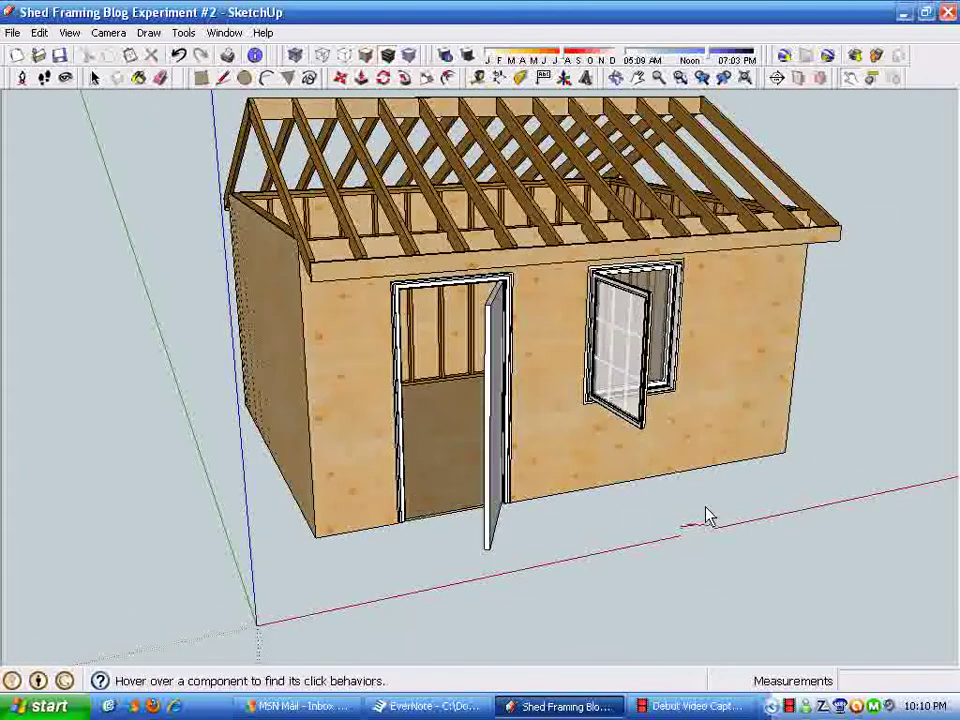
# Show hidden geometry and unhide the "The Digital Jobsite" sign component beside the shed.
pyautogui.click(69, 32)
pyautogui.click(68, 93)
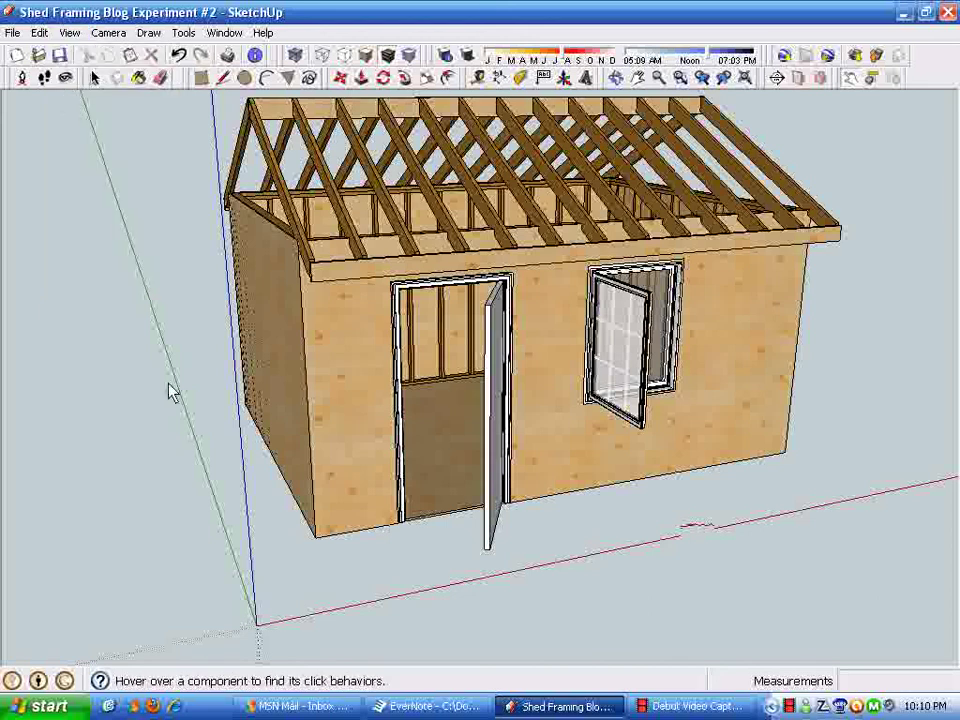
pyautogui.click(95, 78)
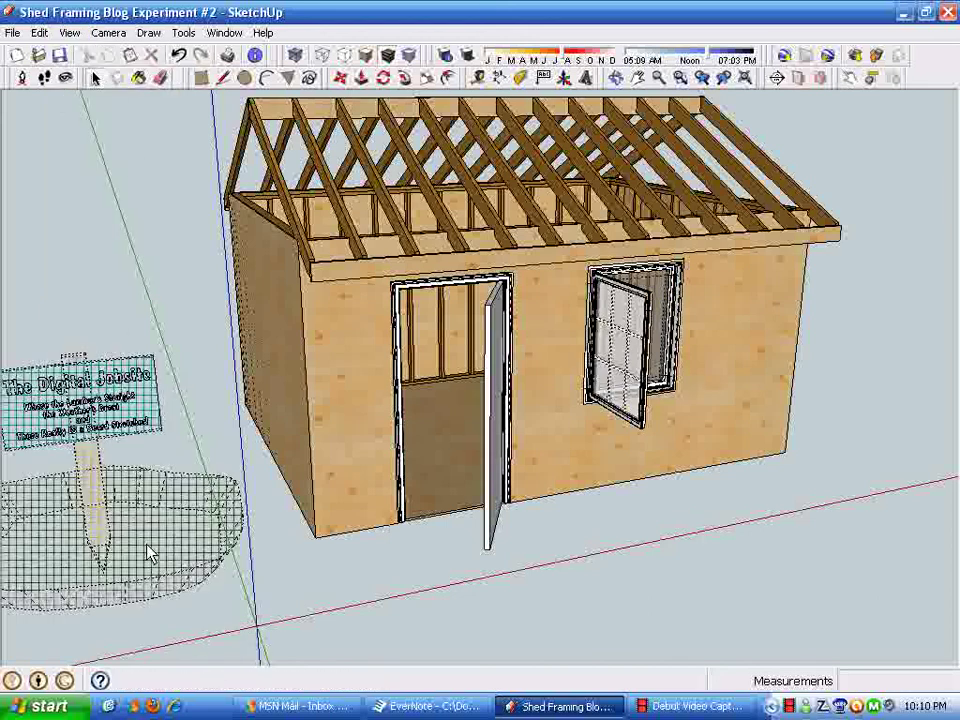
pyautogui.click(141, 527)
pyautogui.rightClick(140, 291)
pyautogui.click(172, 331)
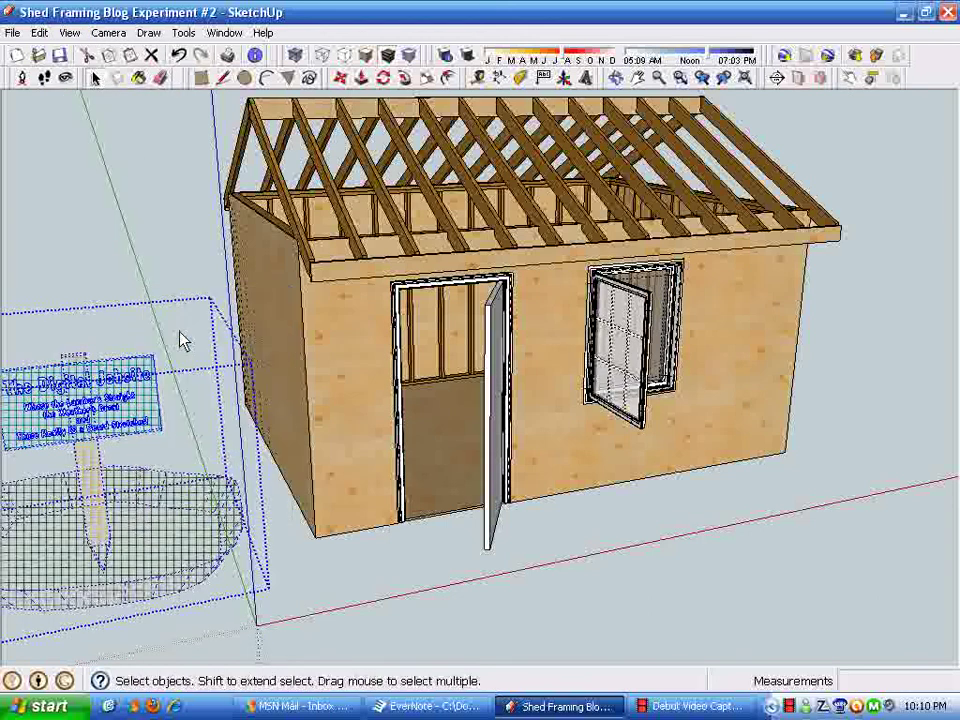
# Turn on the model's shadows and activate the Interact tool for the window.
pyautogui.click(782, 559)
pyautogui.moveTo(782, 559); pyautogui.dragTo(715, 500, button='middle')
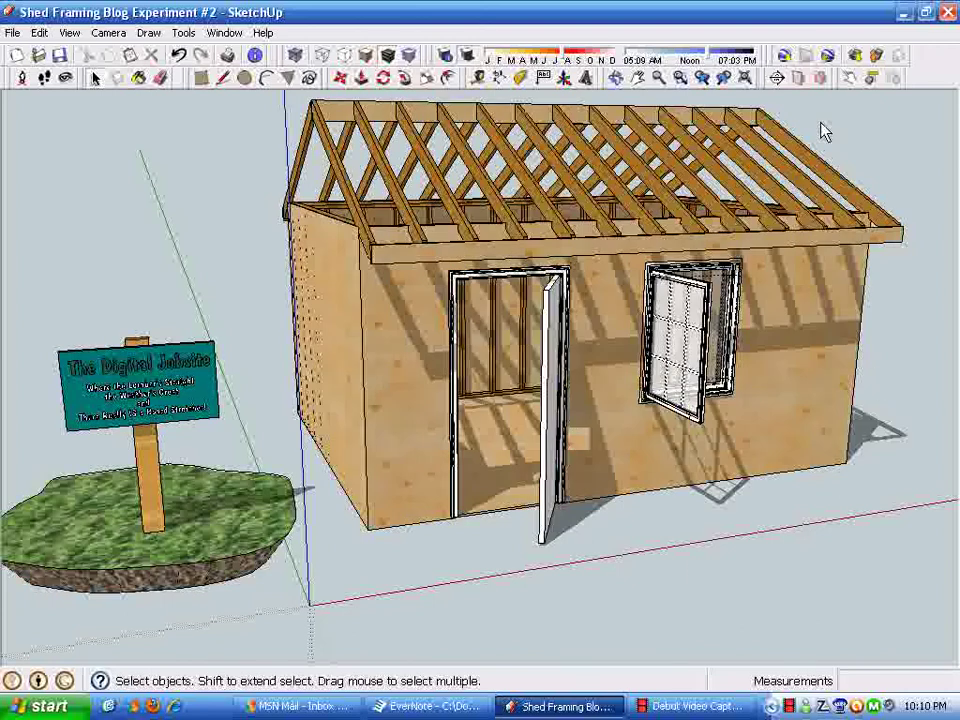
pyautogui.click(849, 79)
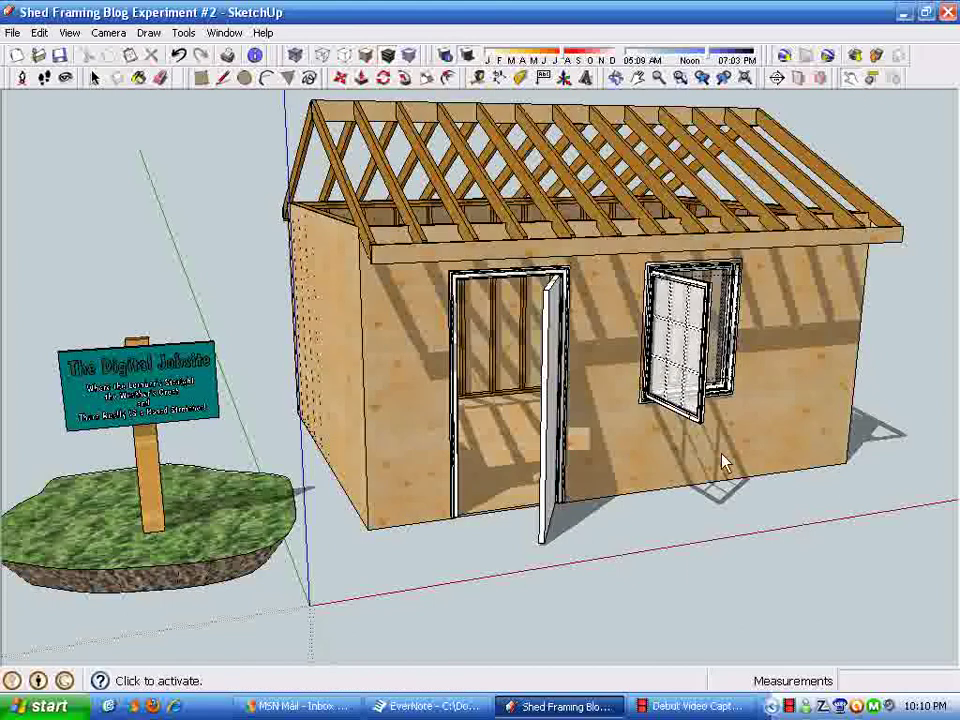